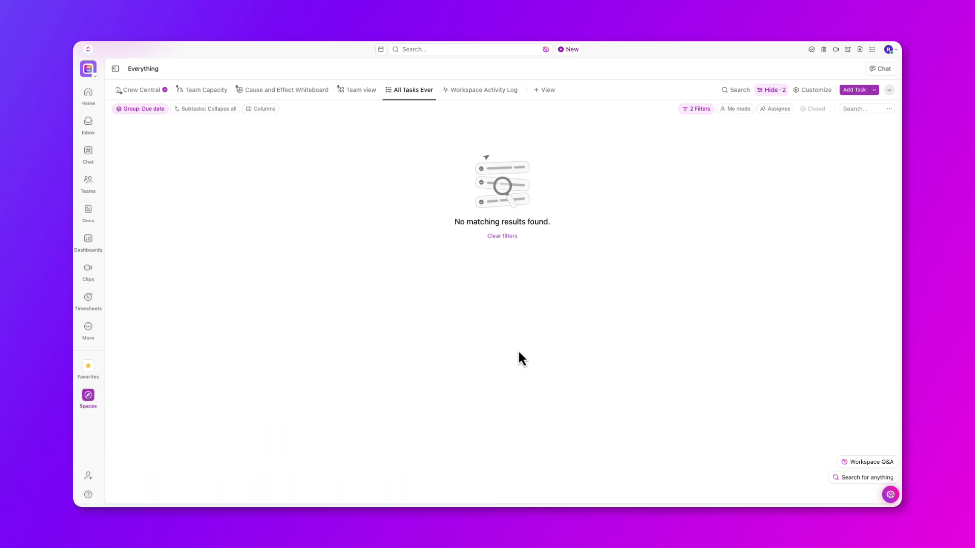
# - Create a new Workload view from the view picker and name it 'Team ABC Workload'
pyautogui.click(544, 91)
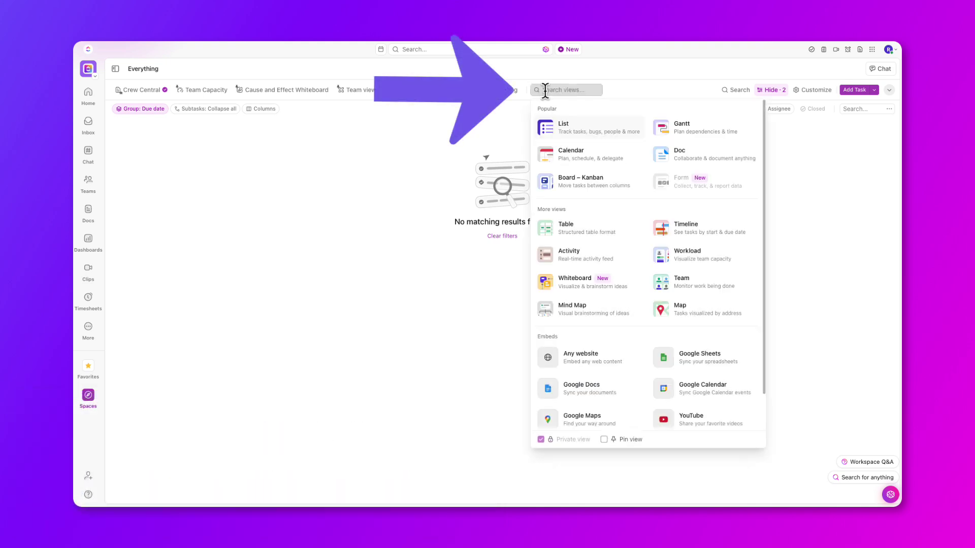
pyautogui.click(672, 259)
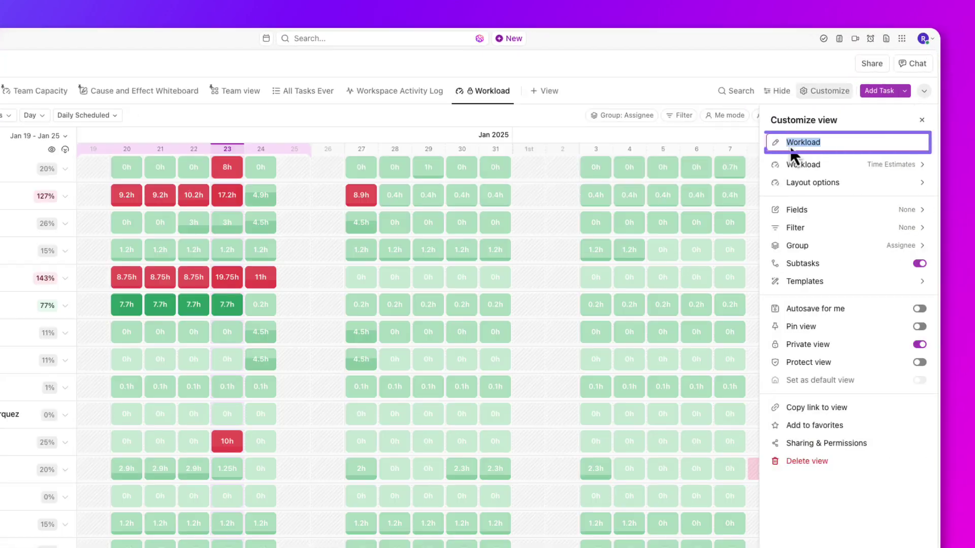
pyautogui.click(790, 142)
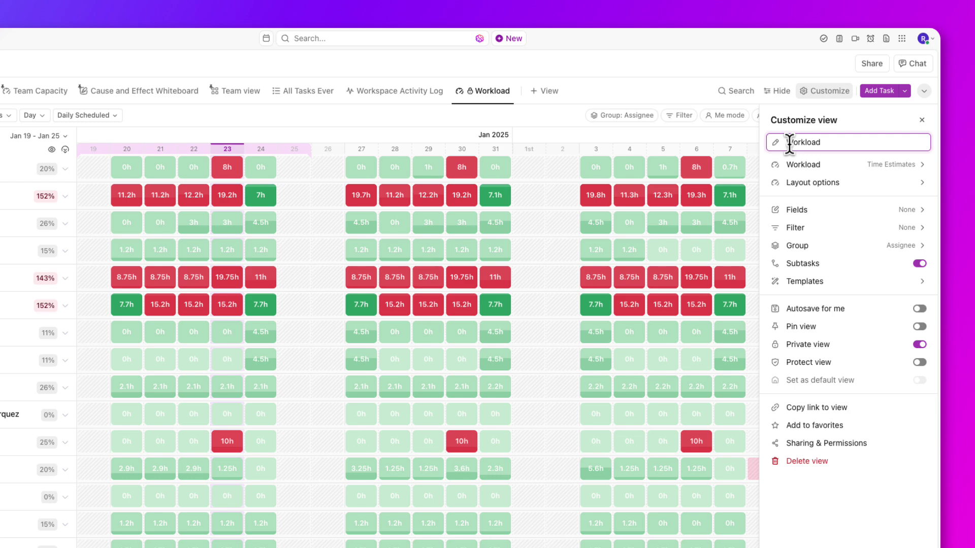
pyautogui.write('Team ABC')
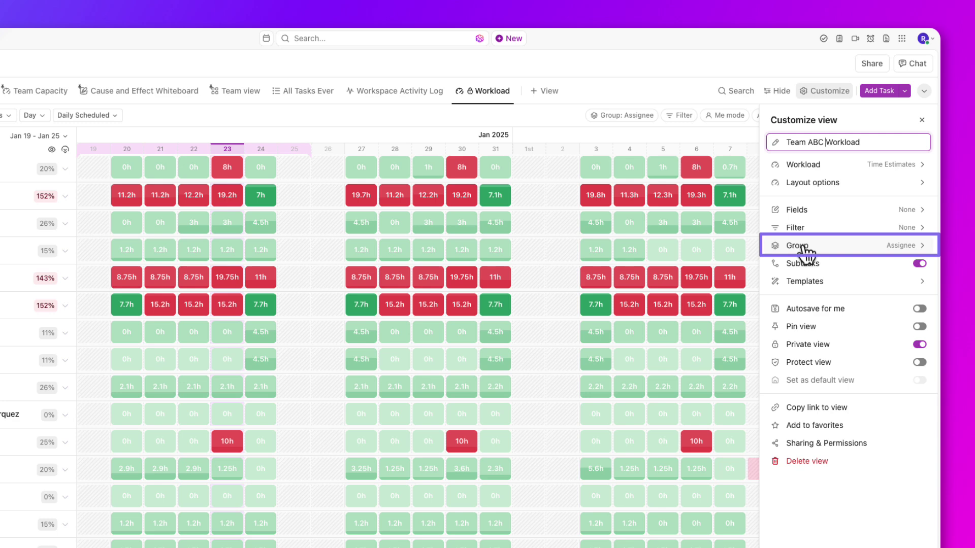
# - Sort the view's assignee groups in descending order
pyautogui.click(803, 247)
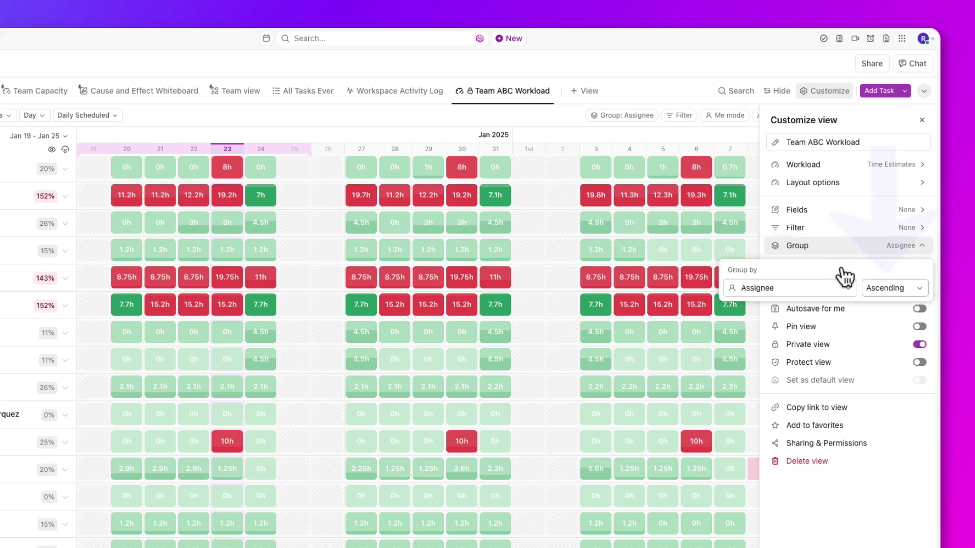
pyautogui.click(875, 289)
pyautogui.click(879, 337)
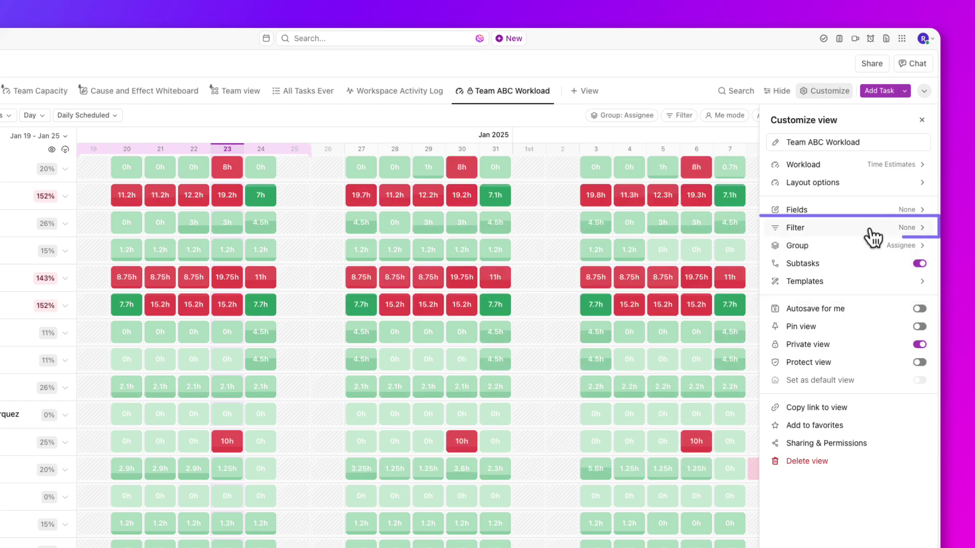
# - Filter the view by Assignee to Brenda, Gerald, Justin and Martha
pyautogui.click(880, 230)
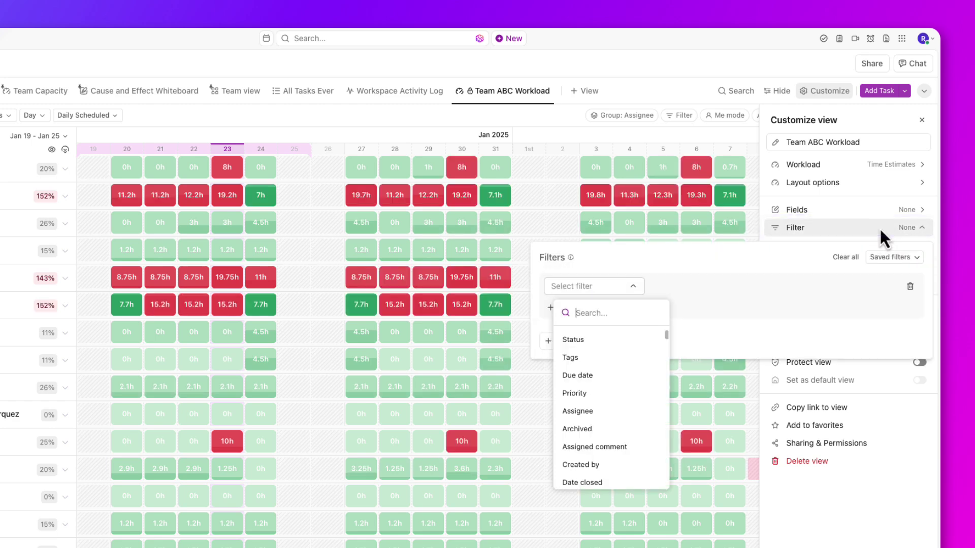
pyautogui.click(596, 411)
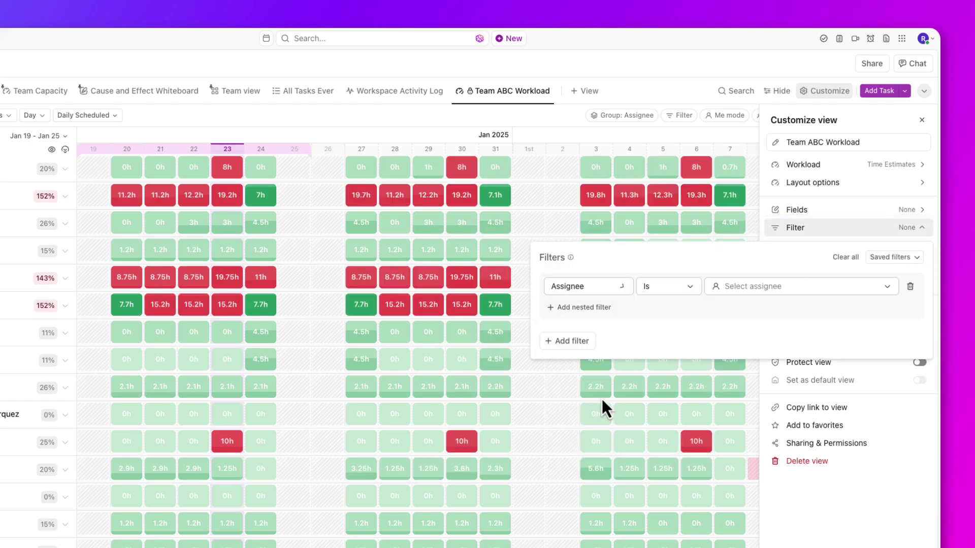
pyautogui.click(767, 290)
pyautogui.write('brenda')
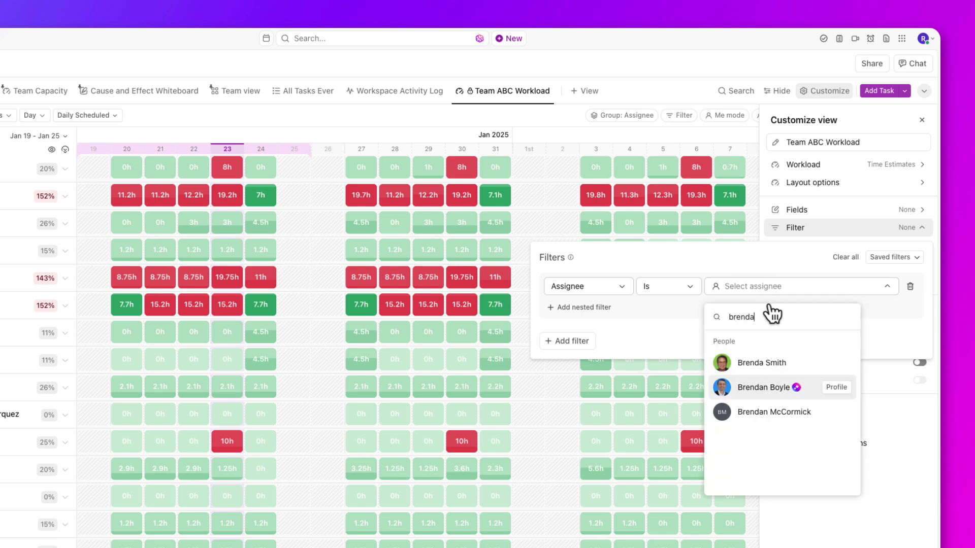
pyautogui.click(773, 365)
pyautogui.click(777, 297)
pyautogui.write('geral')
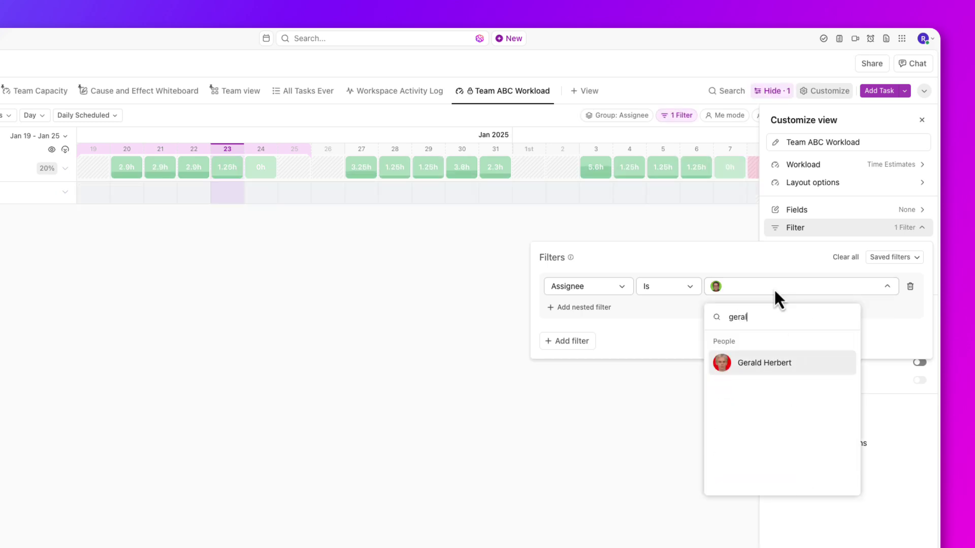
pyautogui.click(786, 367)
pyautogui.write('jus')
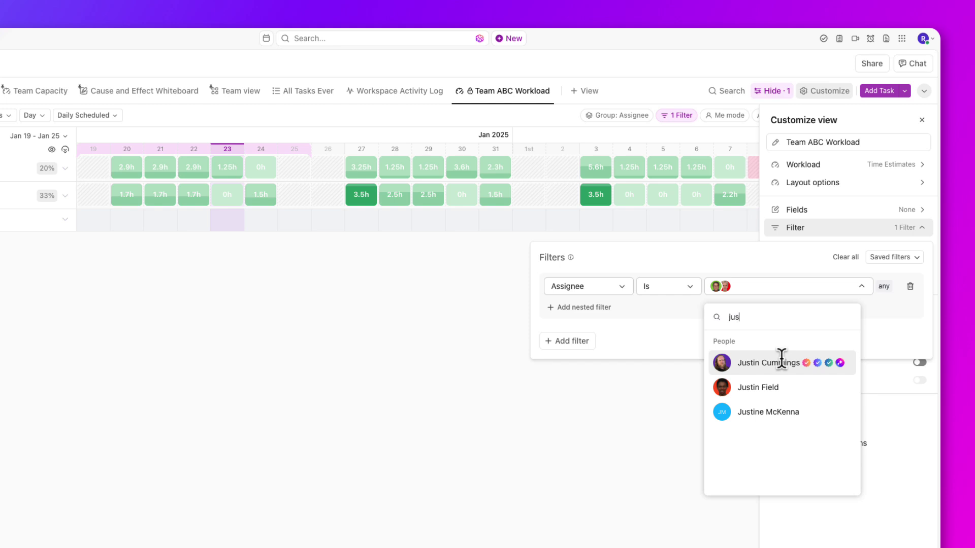
pyautogui.write('tin')
pyautogui.click(761, 389)
pyautogui.write('mar')
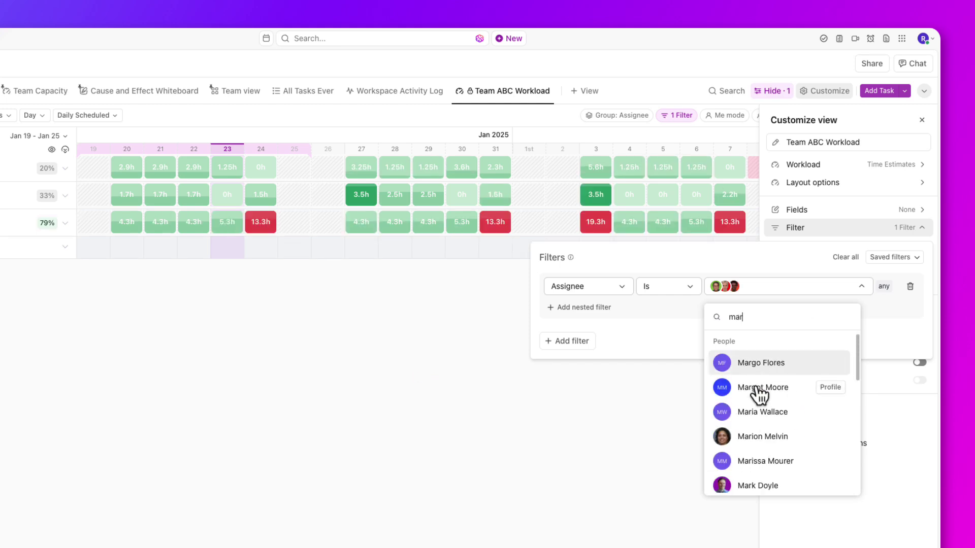
pyautogui.write('tha')
pyautogui.click(760, 389)
pyautogui.click(877, 337)
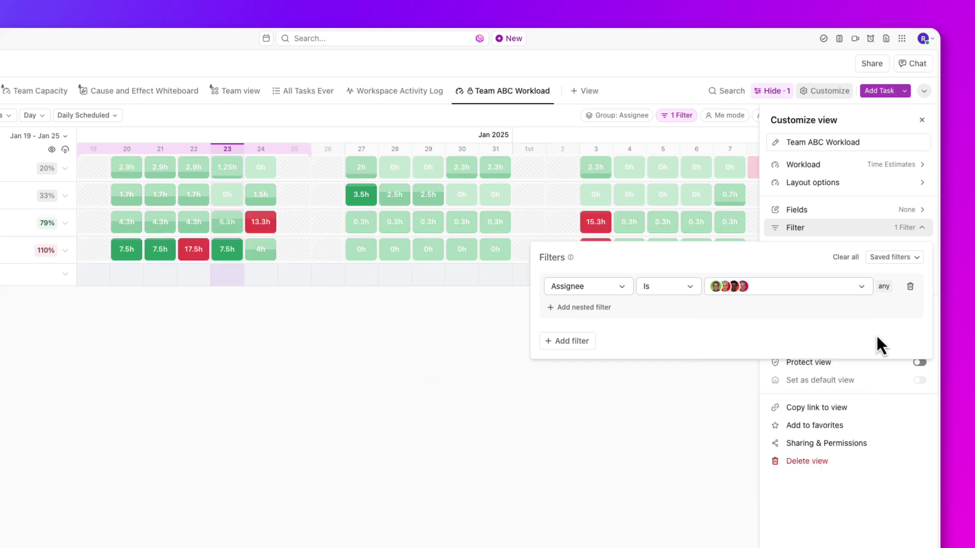
pyautogui.click(902, 433)
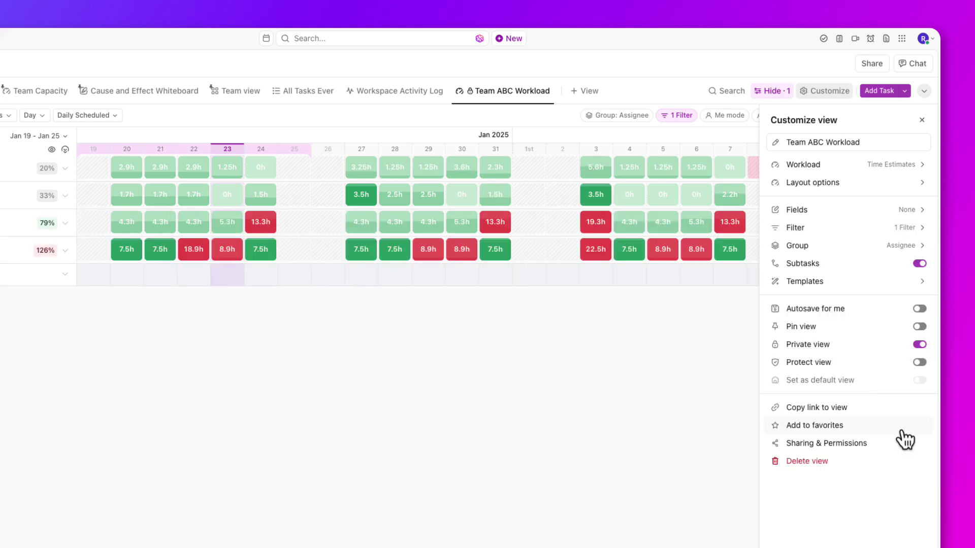
# - Switch the timeline to Week periods with Weekly Capacity and exclude closed tasks
pyautogui.click(929, 122)
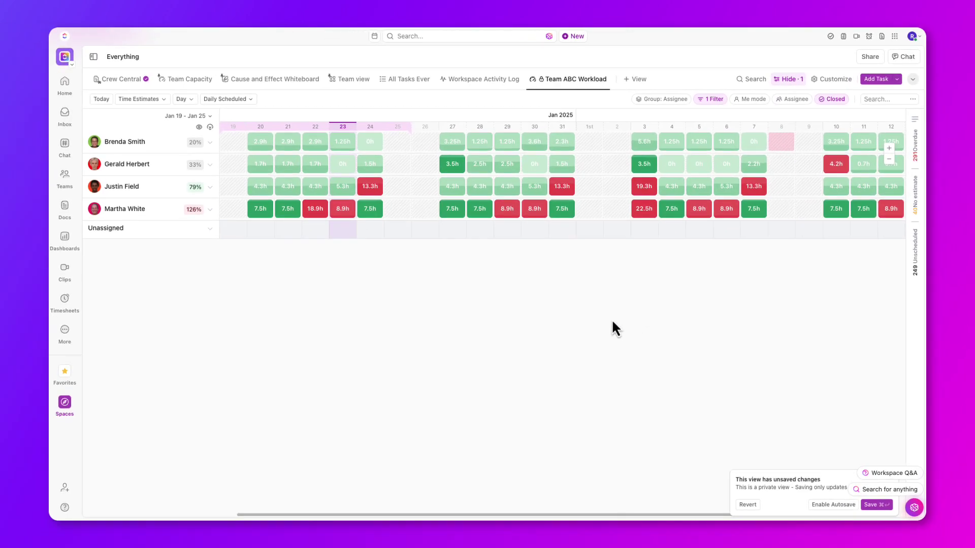
pyautogui.click(195, 105)
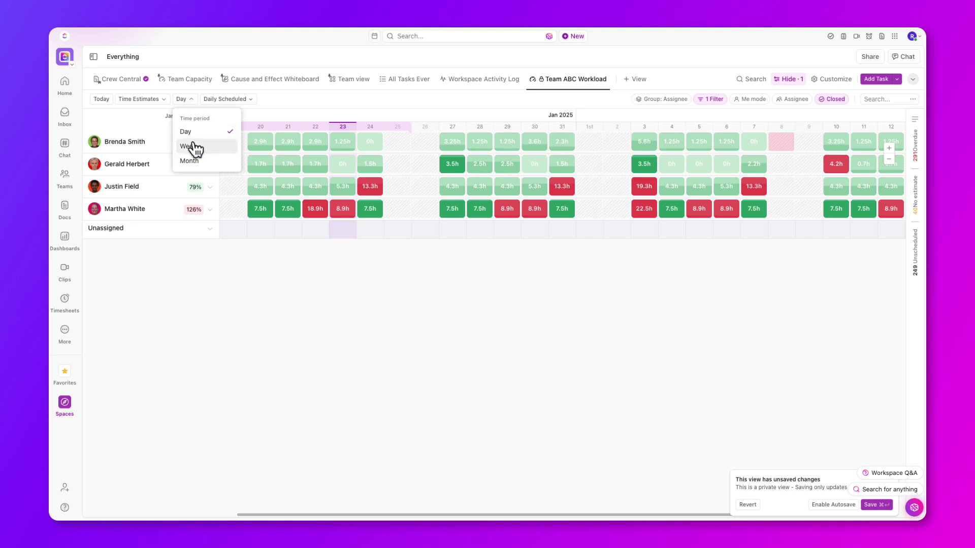
pyautogui.click(195, 147)
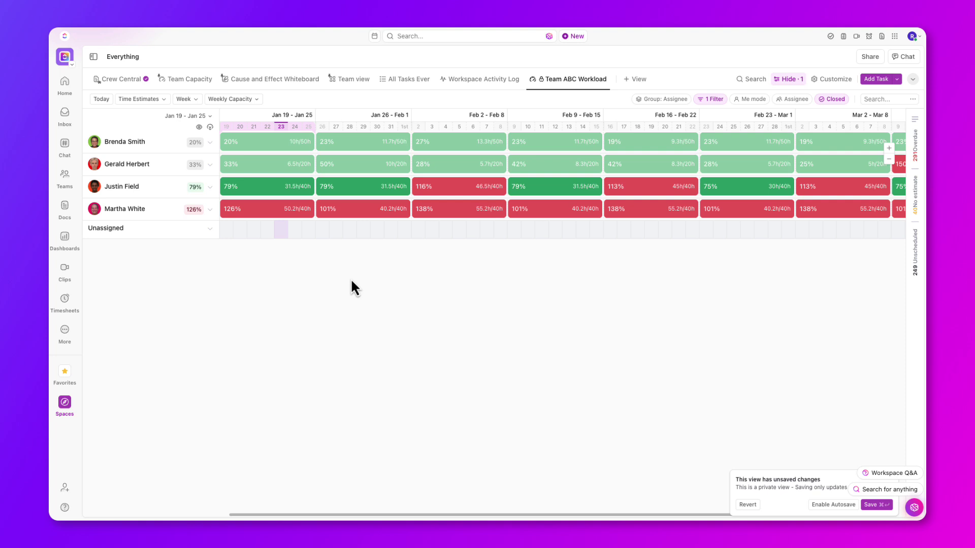
pyautogui.click(257, 99)
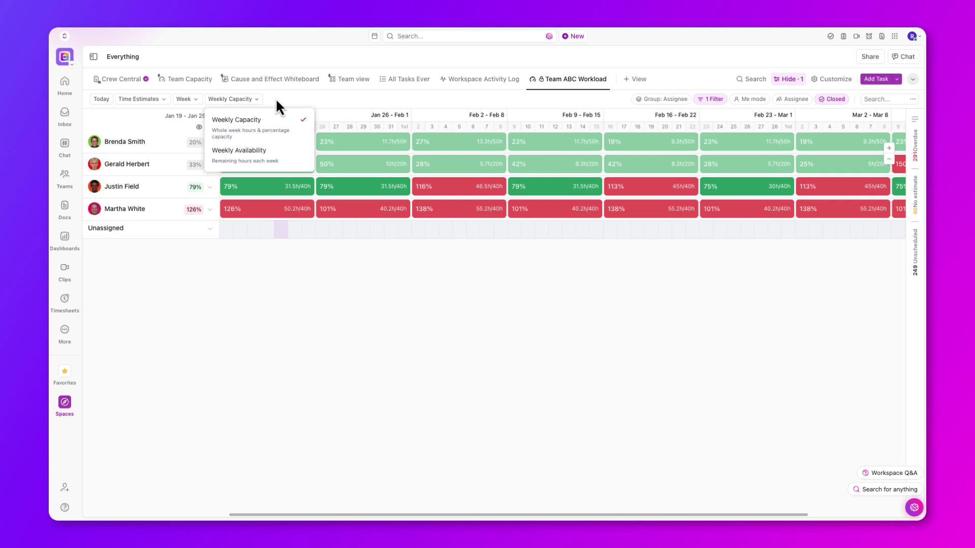
pyautogui.click(278, 100)
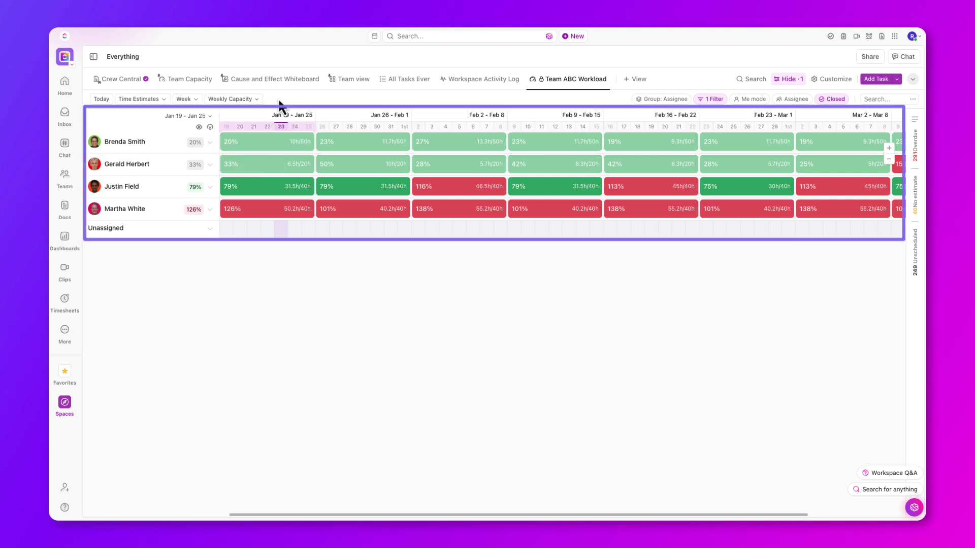
pyautogui.click(833, 99)
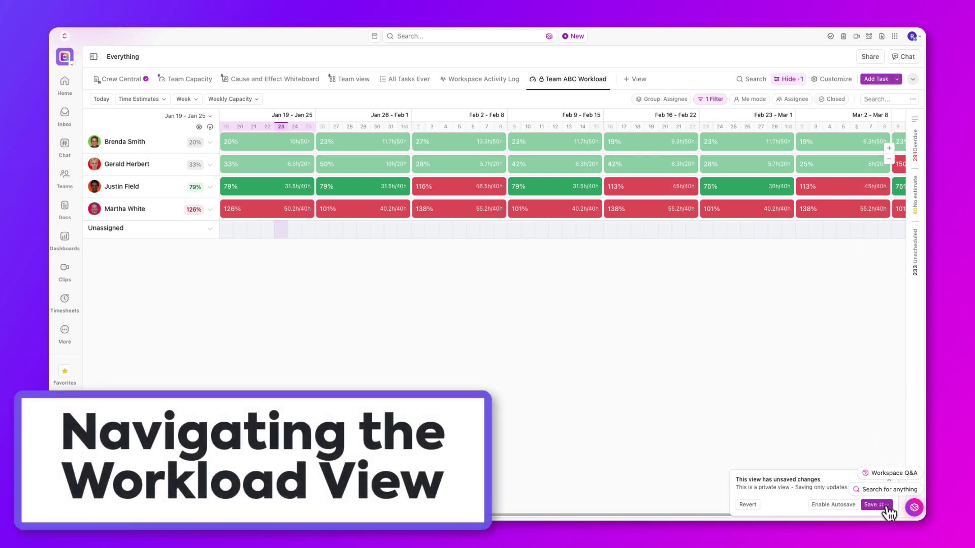
# - Save the view changes and review the time period and capacity options
pyautogui.click(871, 505)
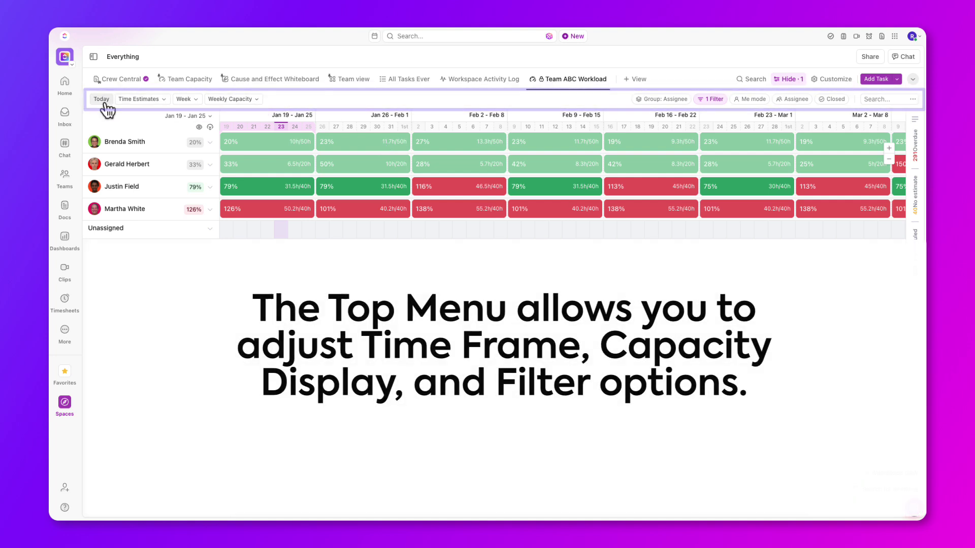
pyautogui.click(187, 99)
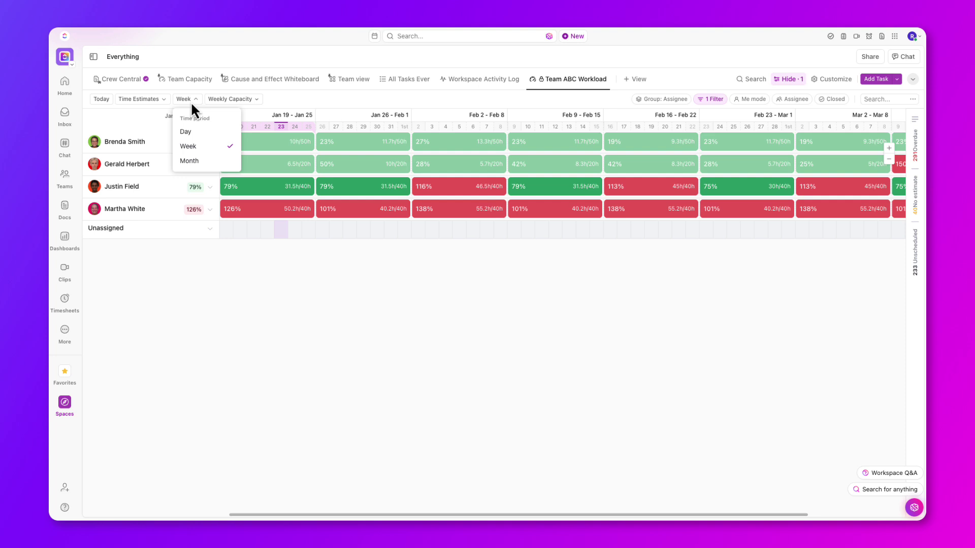
pyautogui.click(254, 99)
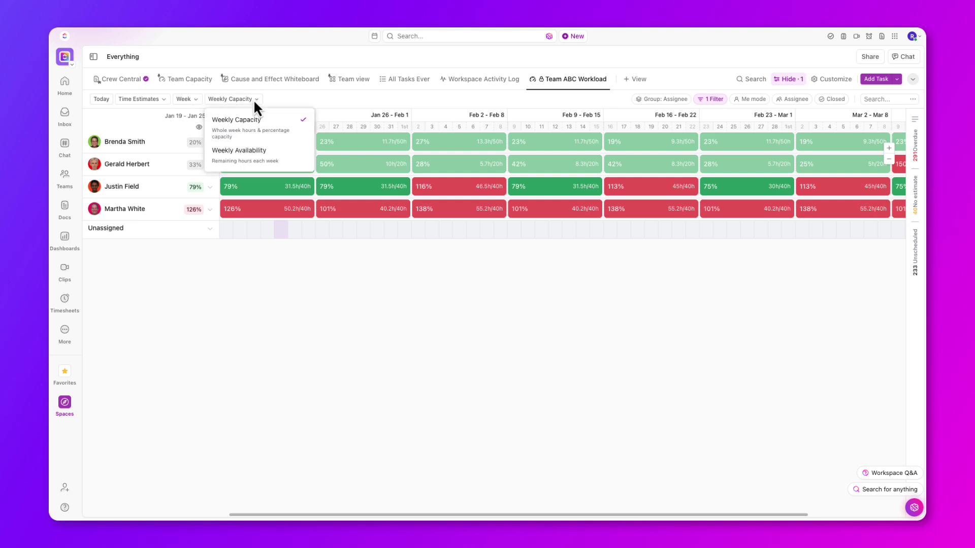
pyautogui.click(664, 99)
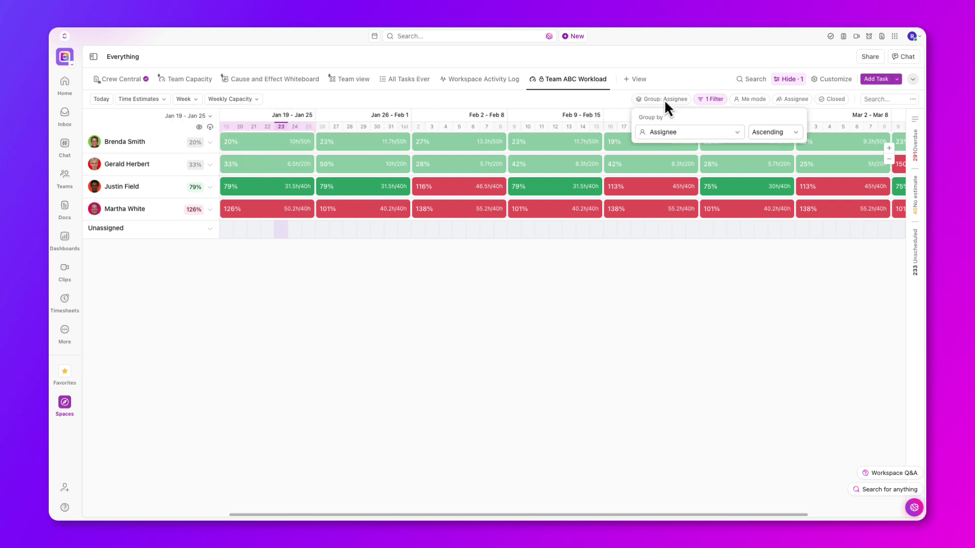
pyautogui.click(772, 132)
pyautogui.click(771, 171)
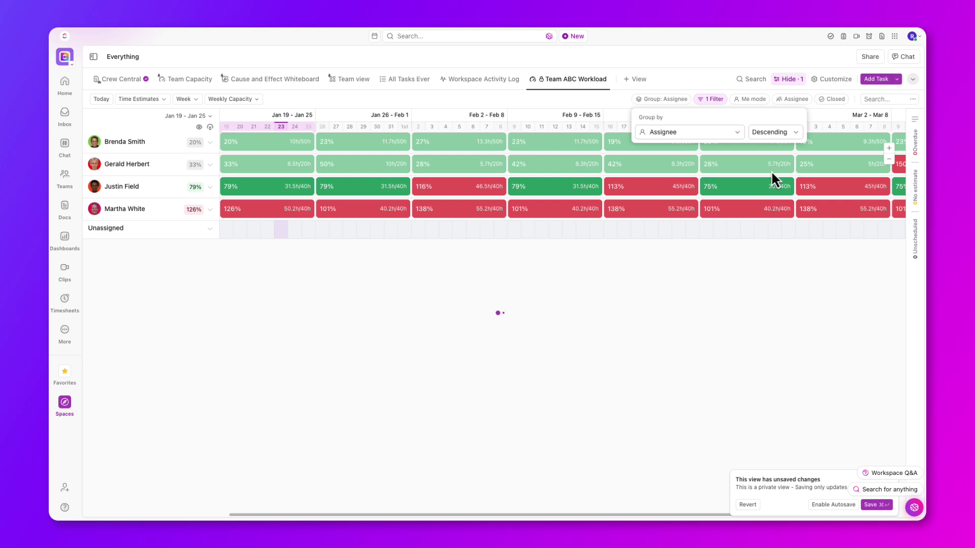
pyautogui.click(587, 99)
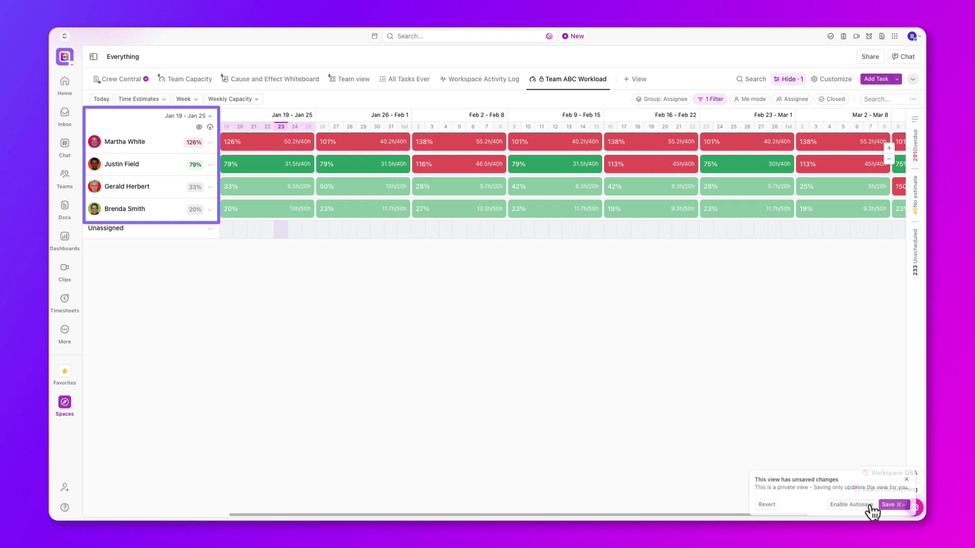
pyautogui.click(871, 505)
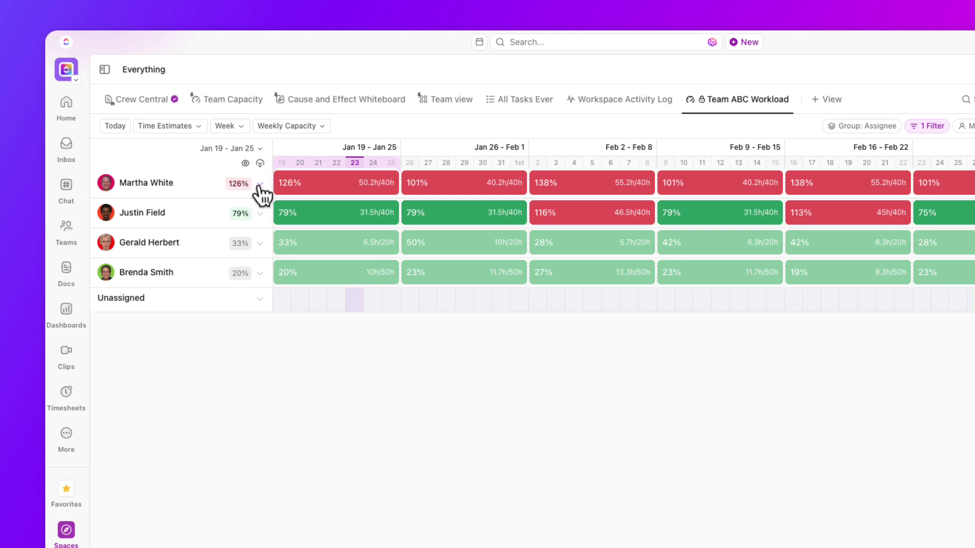
pyautogui.click(259, 185)
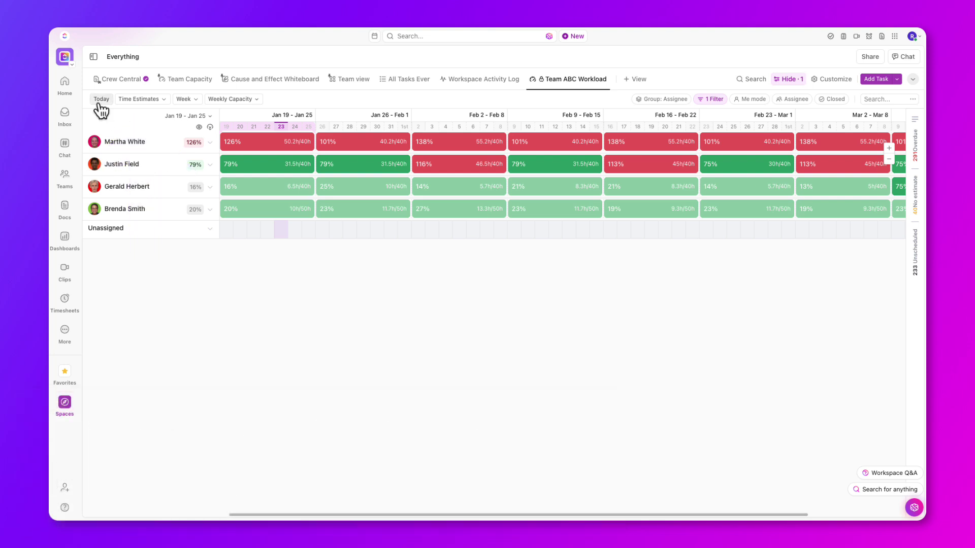
pyautogui.click(135, 102)
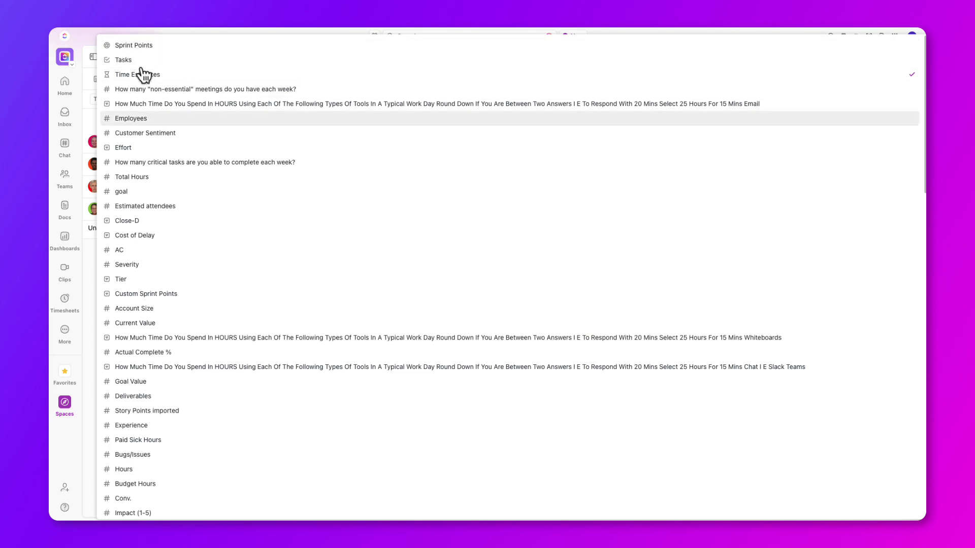
pyautogui.click(93, 121)
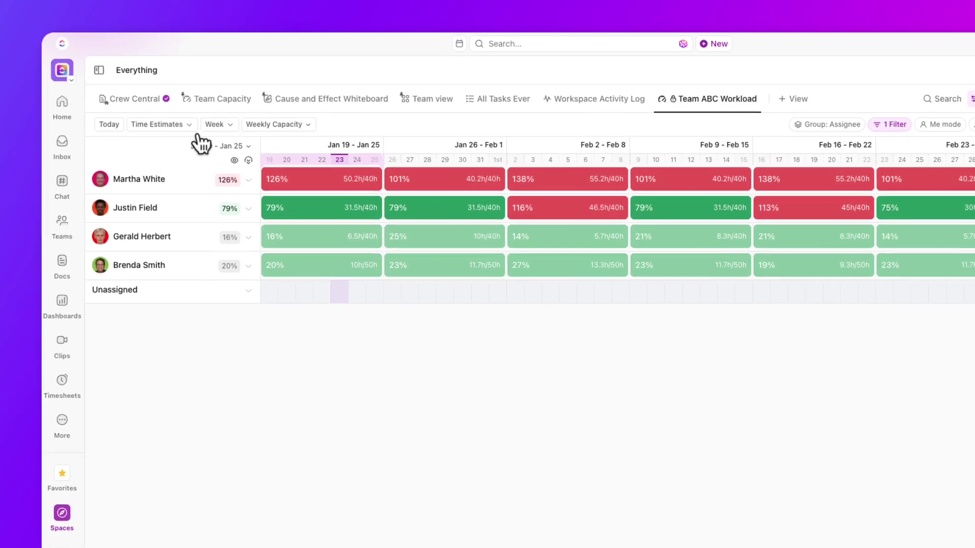
pyautogui.click(234, 131)
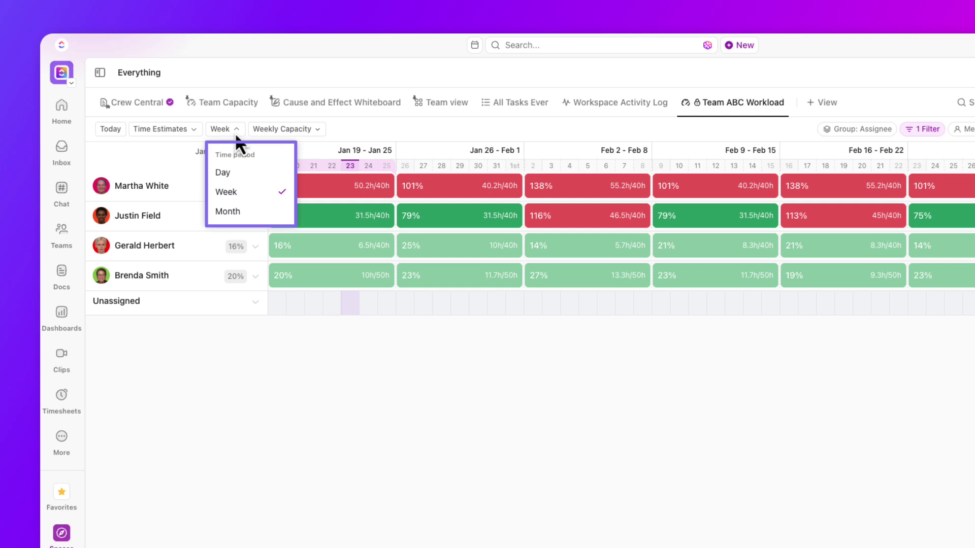
pyautogui.click(225, 173)
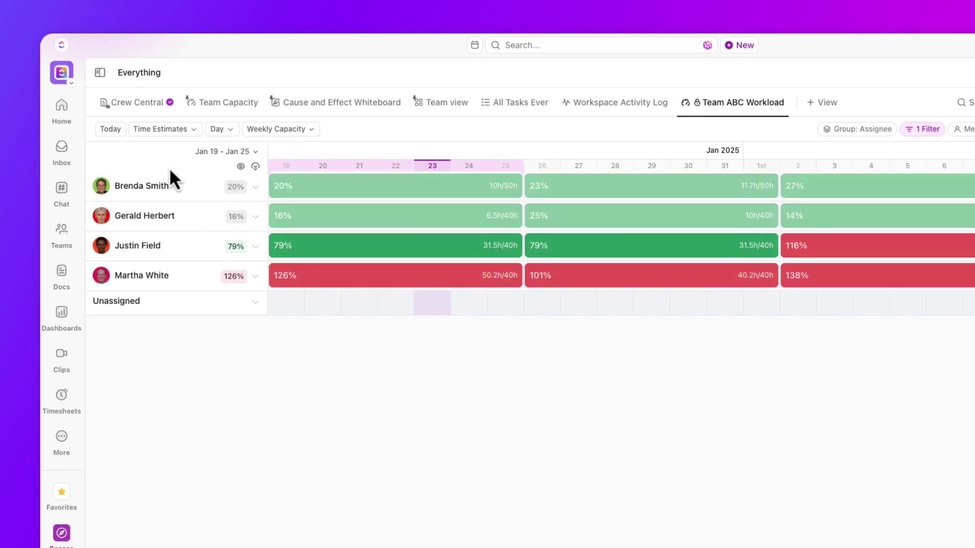
pyautogui.click(219, 131)
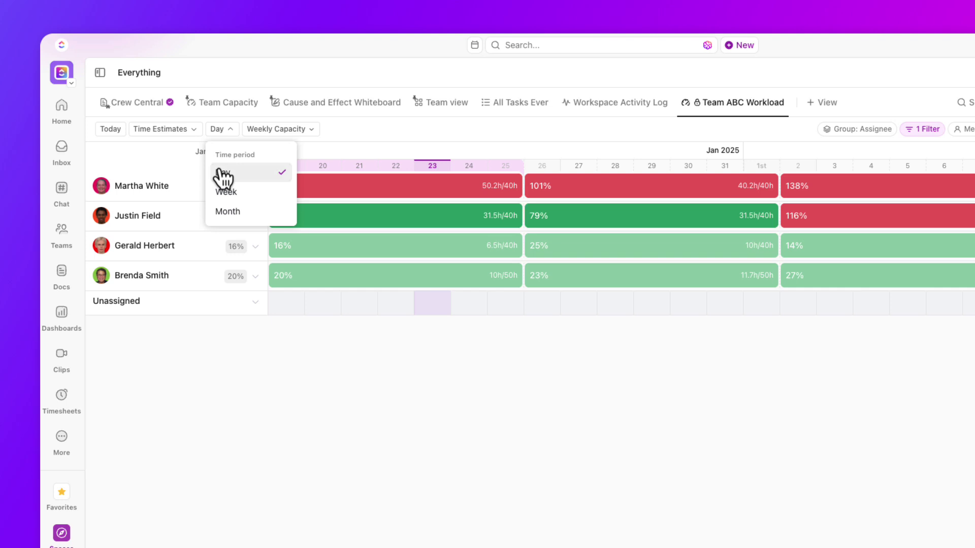
pyautogui.click(224, 192)
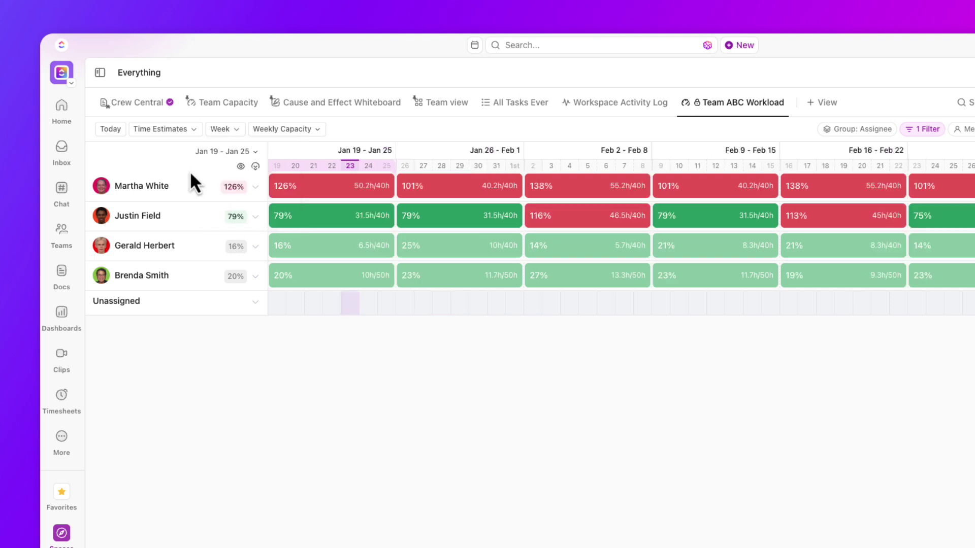
pyautogui.click(235, 132)
pyautogui.click(239, 209)
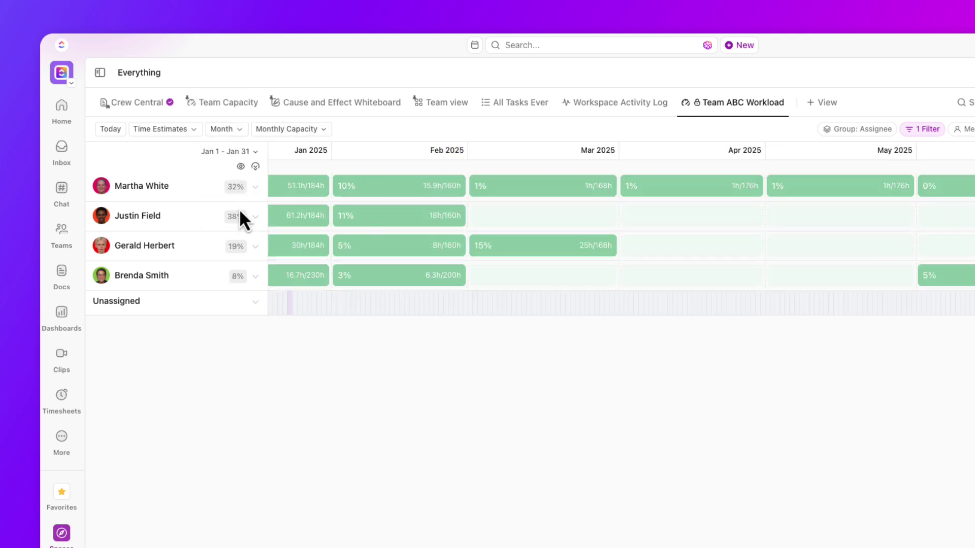
pyautogui.click(239, 133)
pyautogui.click(242, 195)
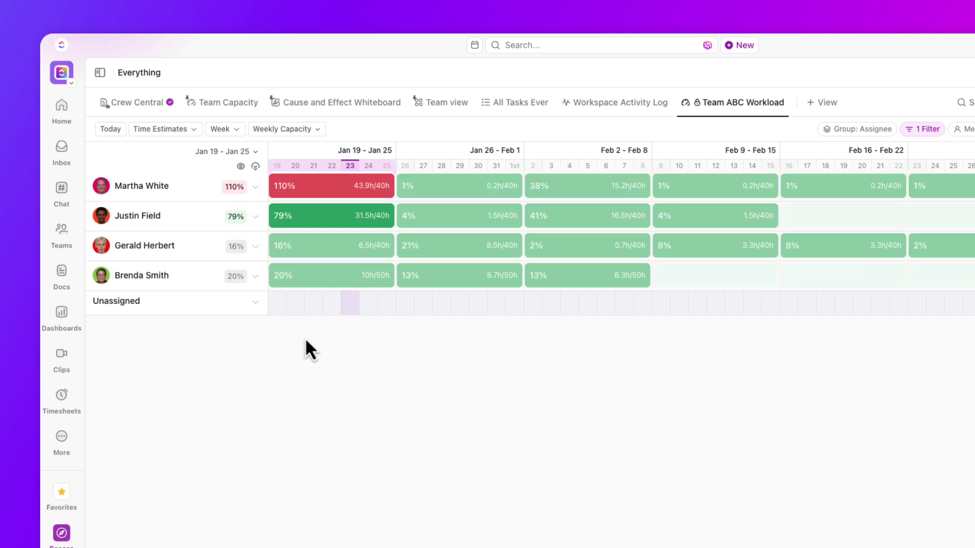
pyautogui.click(310, 132)
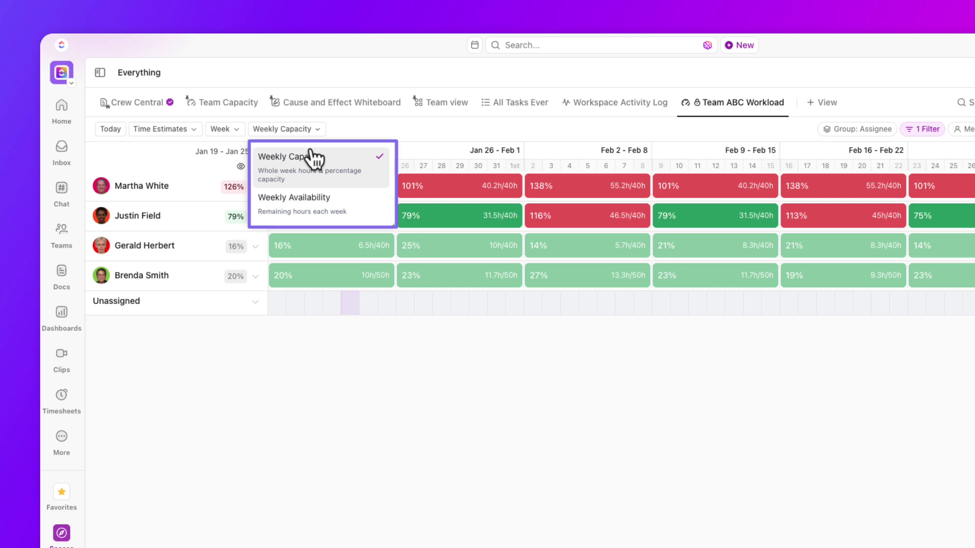
pyautogui.click(311, 216)
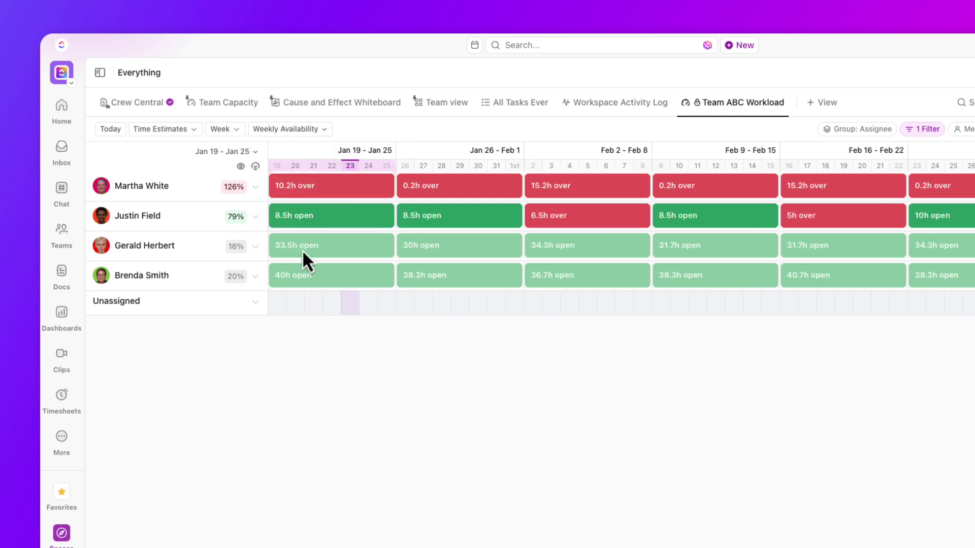
pyautogui.click(300, 133)
pyautogui.click(297, 156)
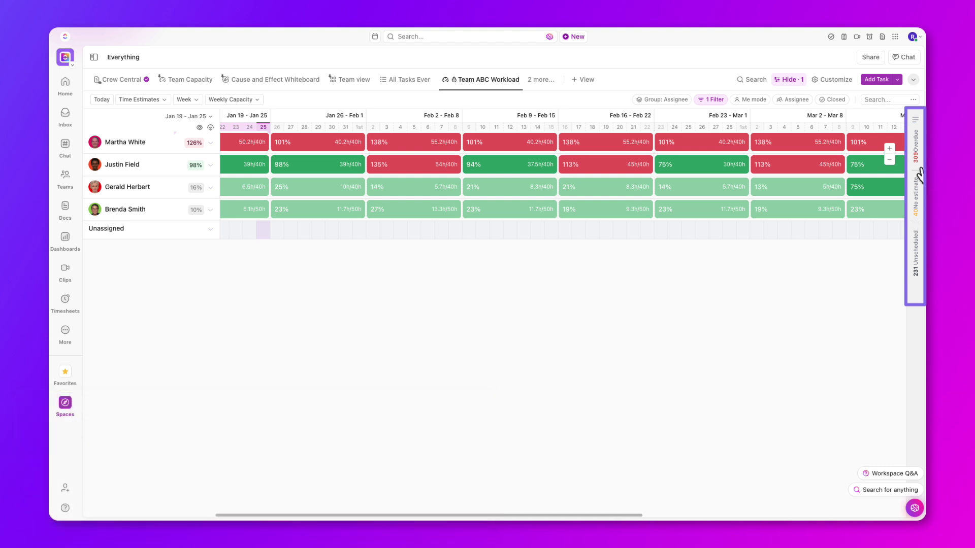
pyautogui.click(920, 176)
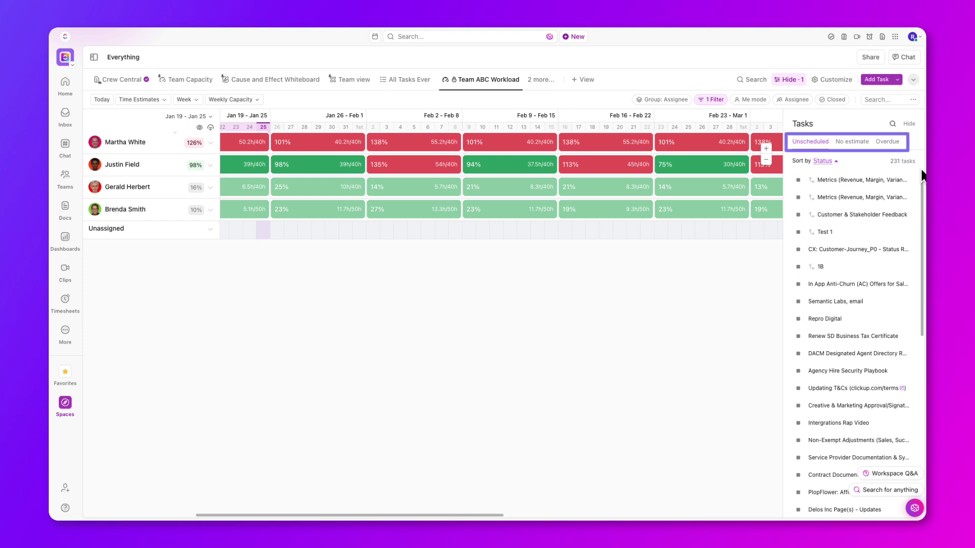
pyautogui.moveTo(825, 318)
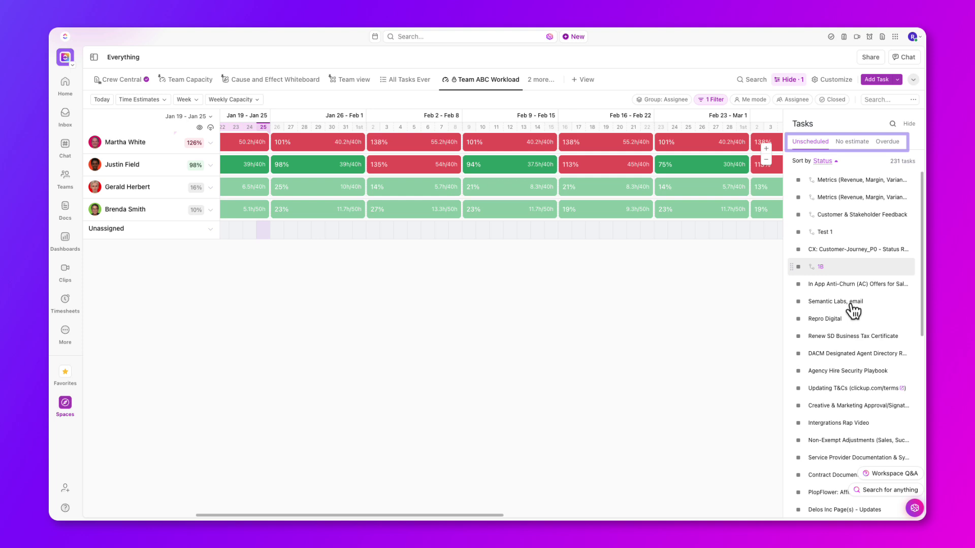
pyautogui.scroll(-1, 855, 311)
pyautogui.scroll(1, 850, 266)
pyautogui.click(211, 209)
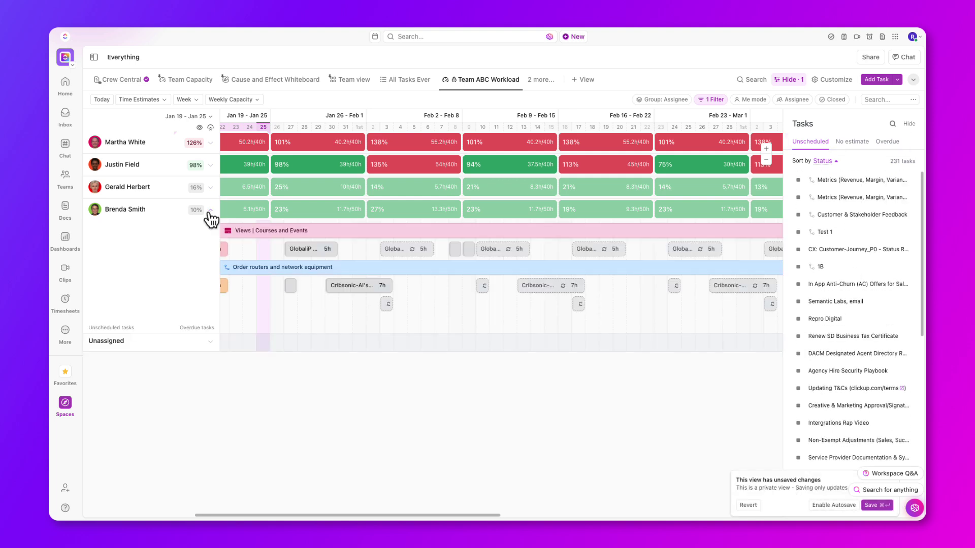
pyautogui.moveTo(827, 318)
pyautogui.mouseDown()
pyautogui.moveTo(510, 328)
pyautogui.moveTo(513, 306)
pyautogui.moveTo(841, 325)
pyautogui.mouseUp()
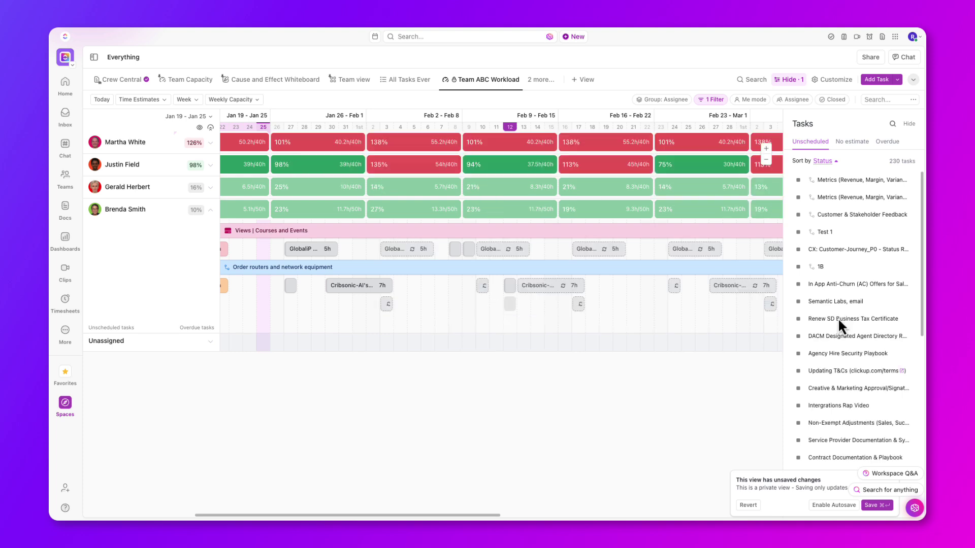
pyautogui.moveTo(840, 323); pyautogui.dragTo(506, 286)
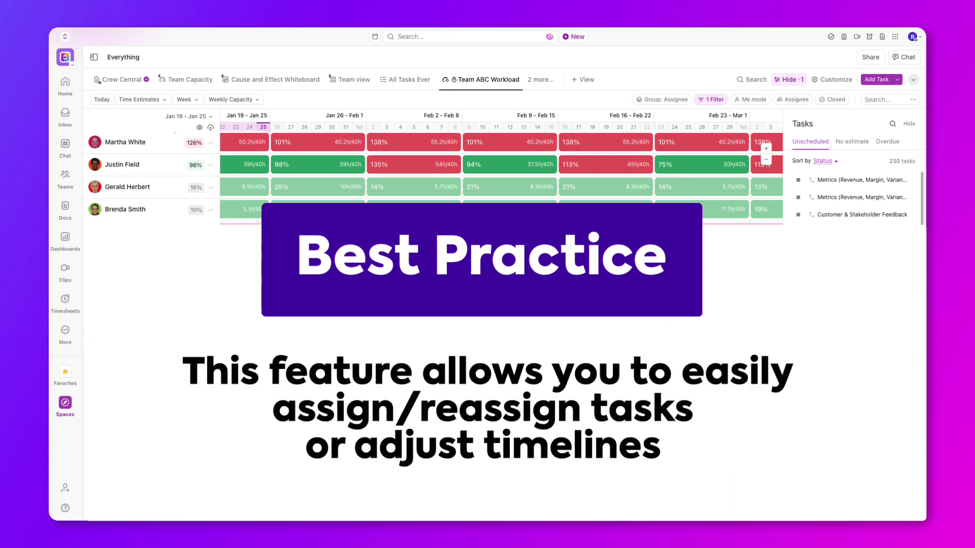
# - Hide the Tasks side panel to widen the workload grid
pyautogui.click(909, 124)
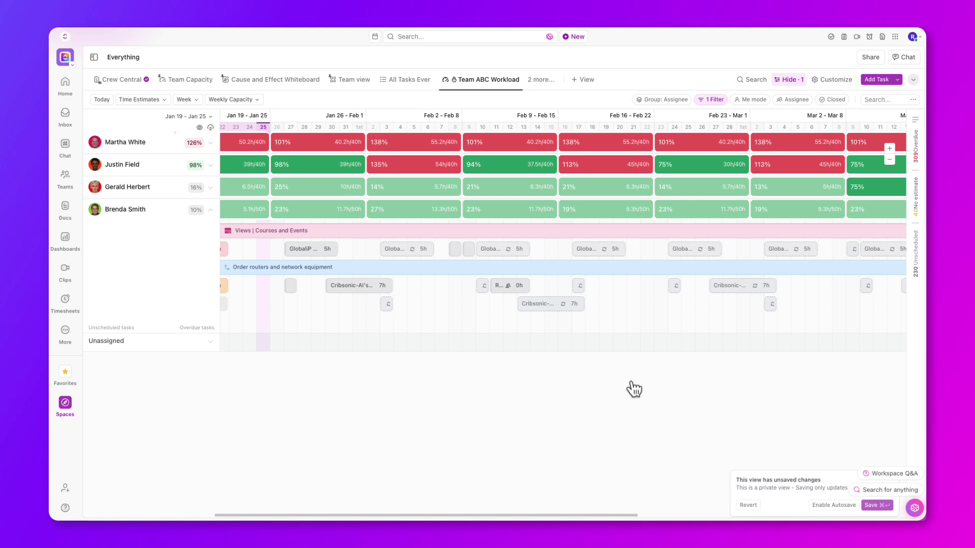
pyautogui.click(210, 210)
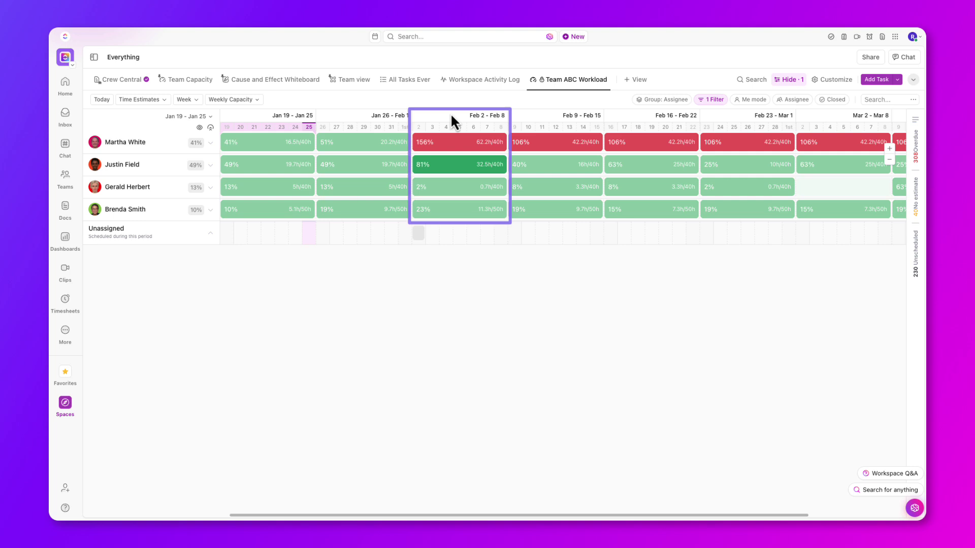
pyautogui.click(210, 143)
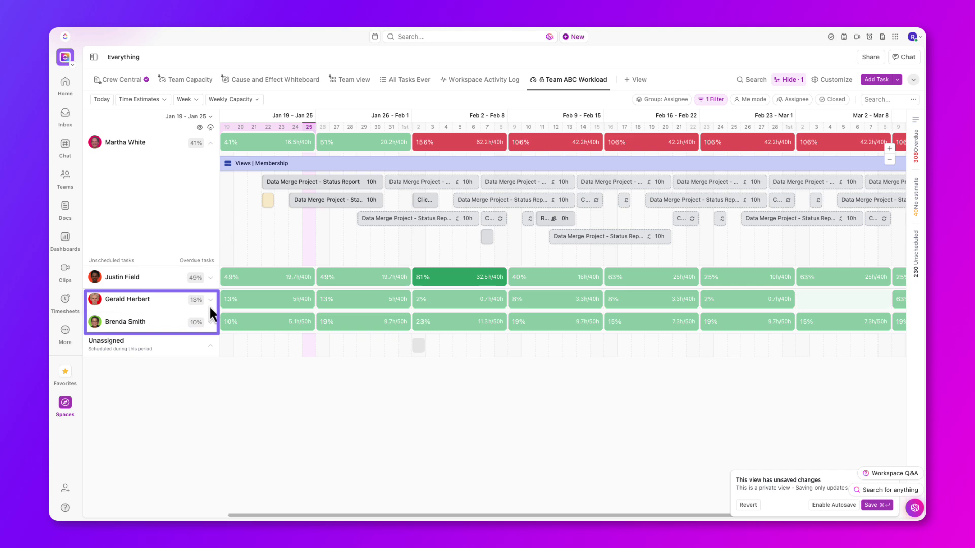
pyautogui.click(211, 323)
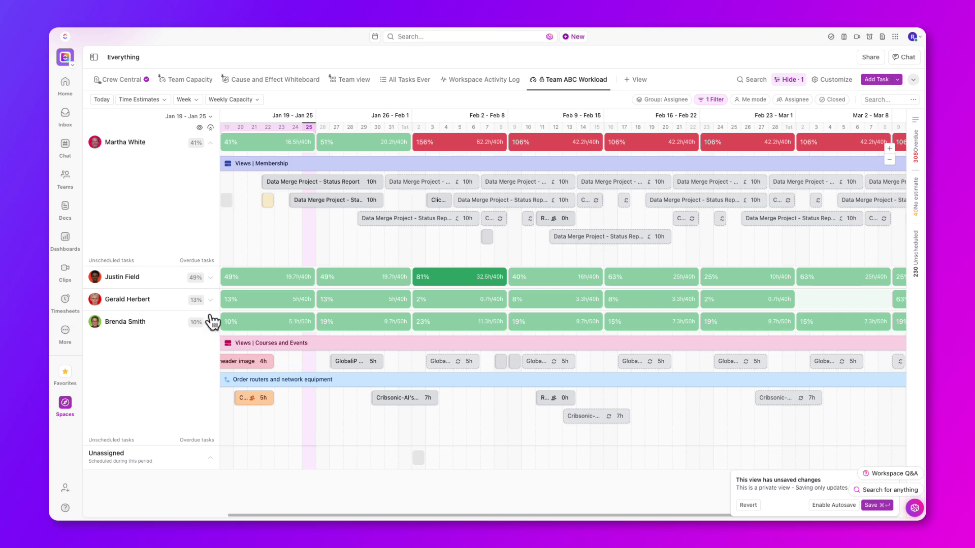
pyautogui.click(210, 322)
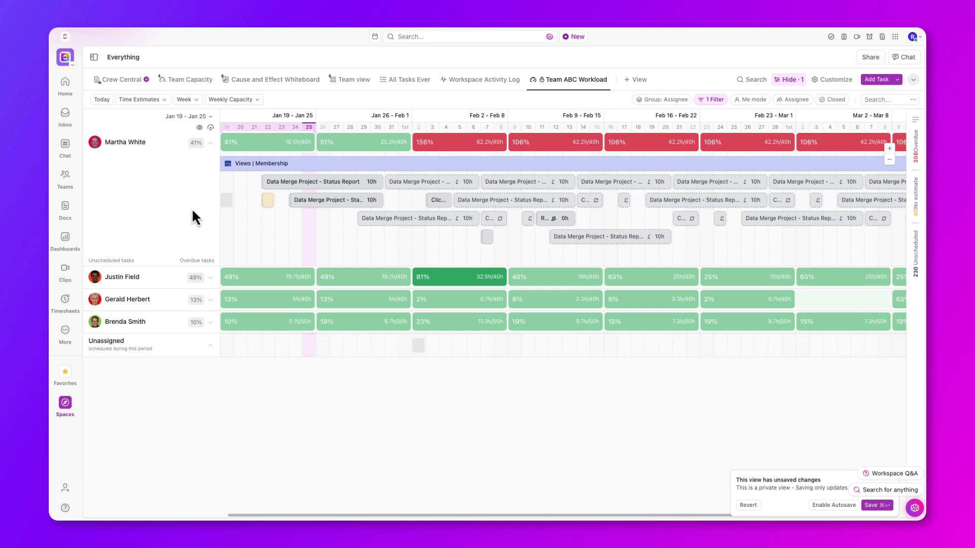
pyautogui.click(211, 301)
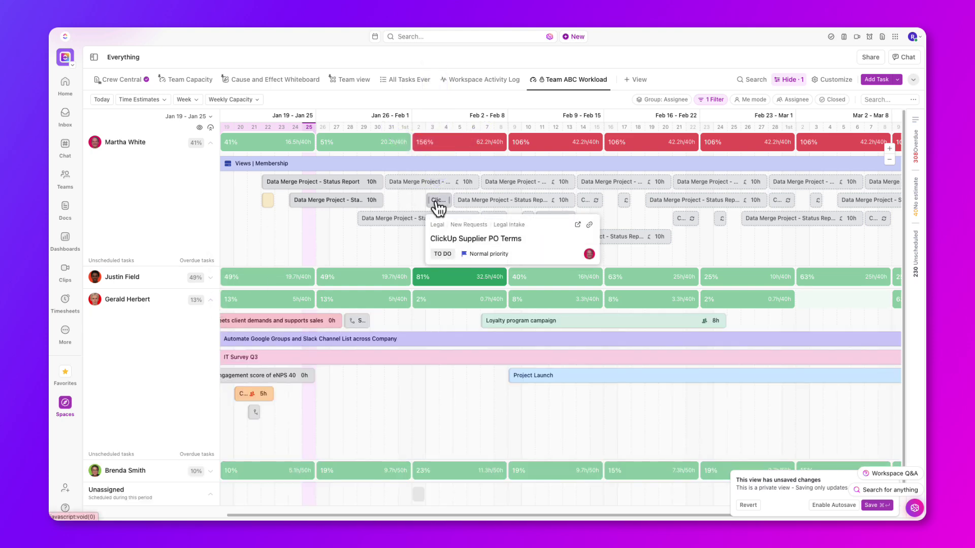
pyautogui.moveTo(437, 200); pyautogui.dragTo(424, 320)
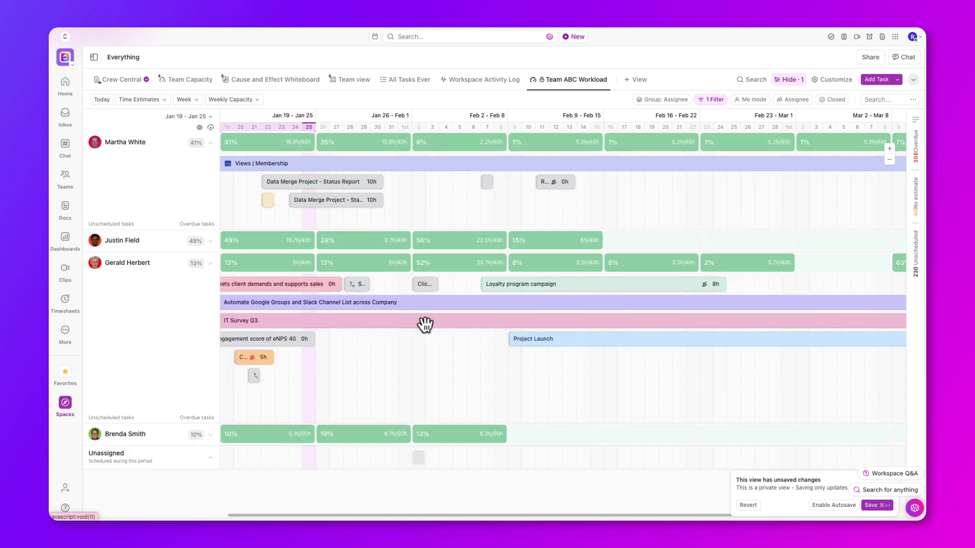
pyautogui.moveTo(424, 325); pyautogui.dragTo(437, 322)
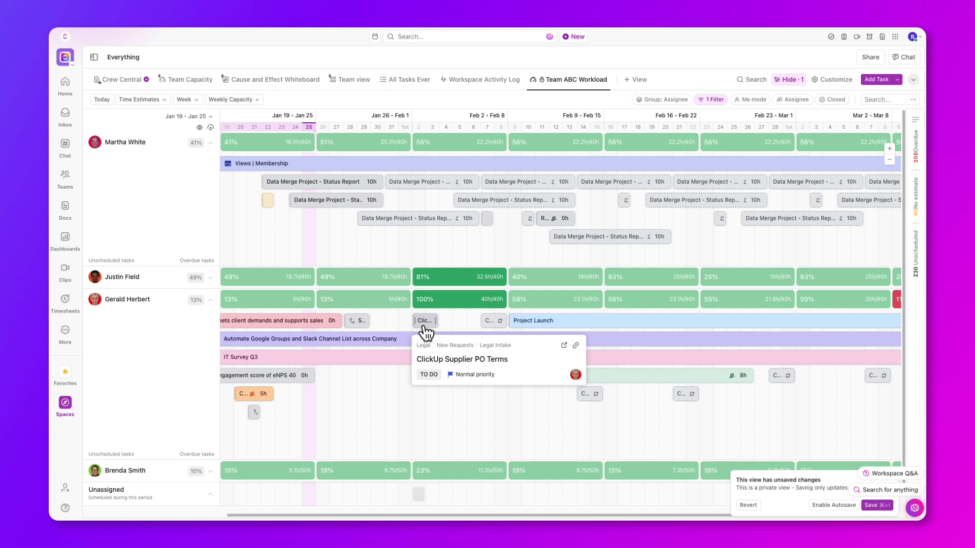
pyautogui.click(879, 510)
pyautogui.moveTo(459, 142)
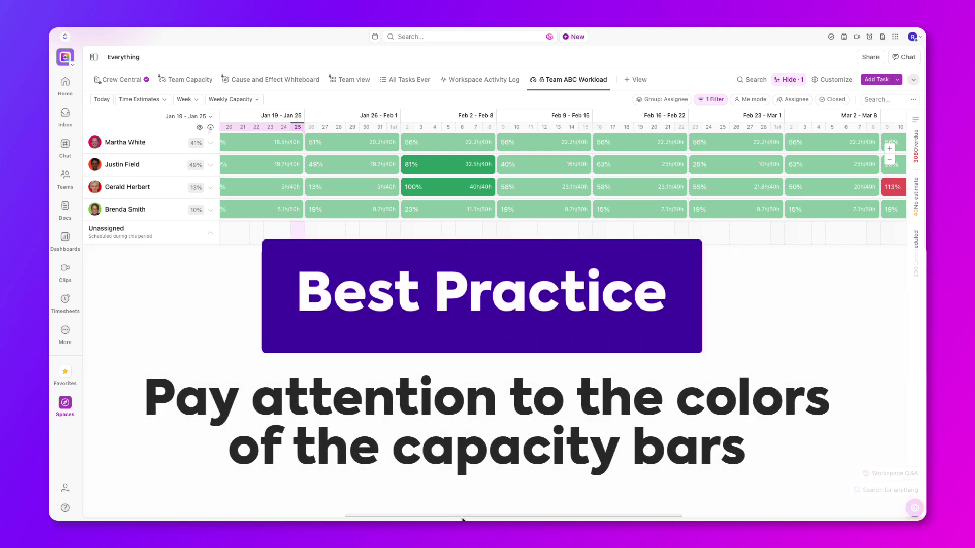
pyautogui.hscroll(3, 462, 519)
pyautogui.hscroll(3, 463, 519)
pyautogui.hscroll(3, 462, 519)
pyautogui.hscroll(3, 462, 519)
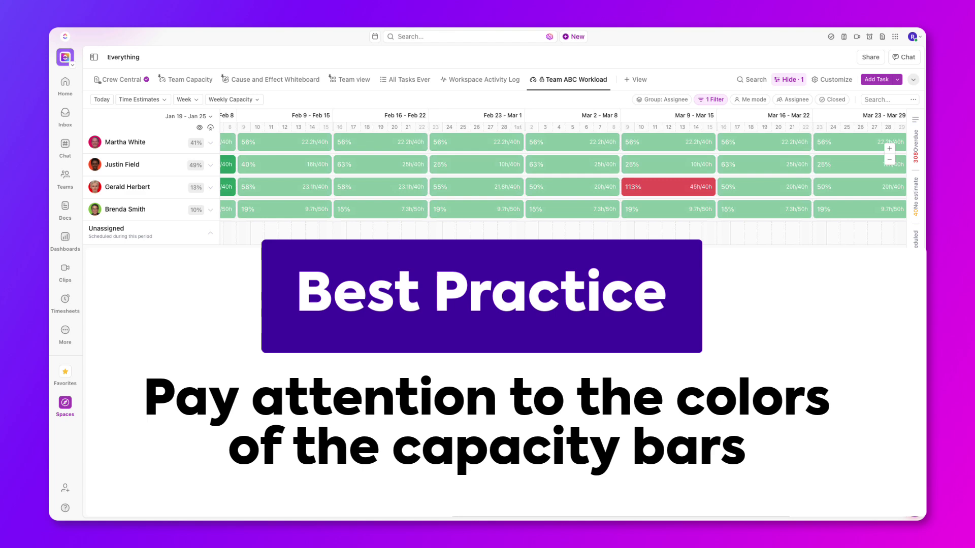
pyautogui.hscroll(2, 610, 448)
pyautogui.hscroll(2, 610, 448)
pyautogui.hscroll(1, 610, 448)
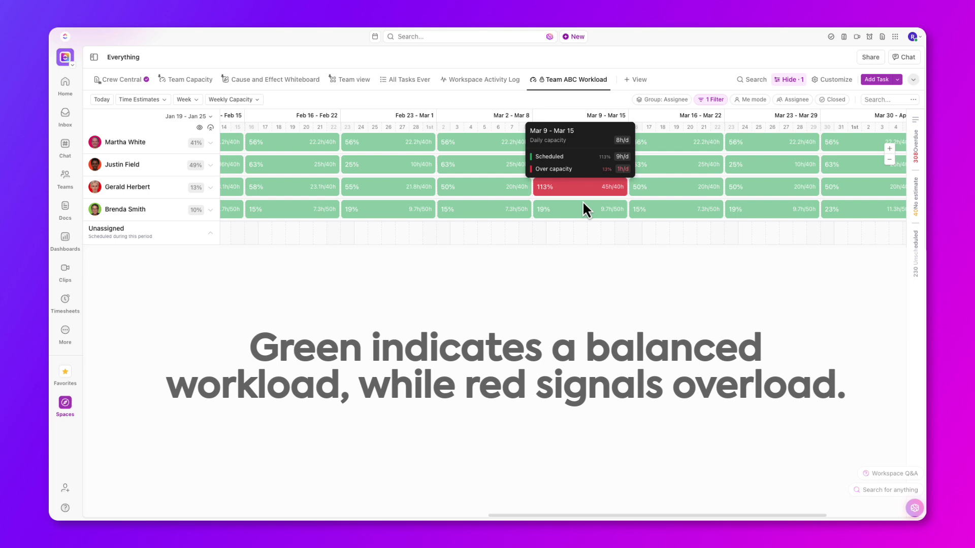
pyautogui.click(211, 188)
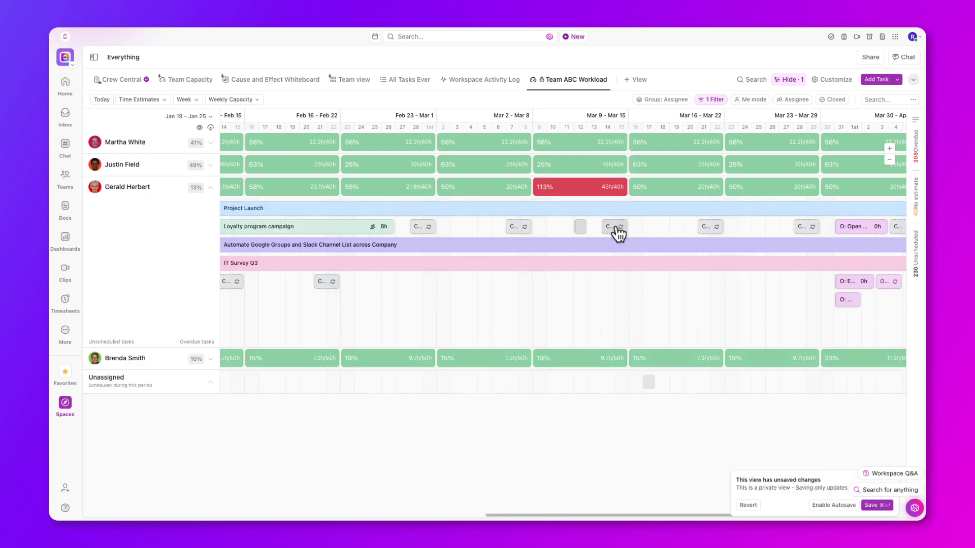
pyautogui.moveTo(614, 227)
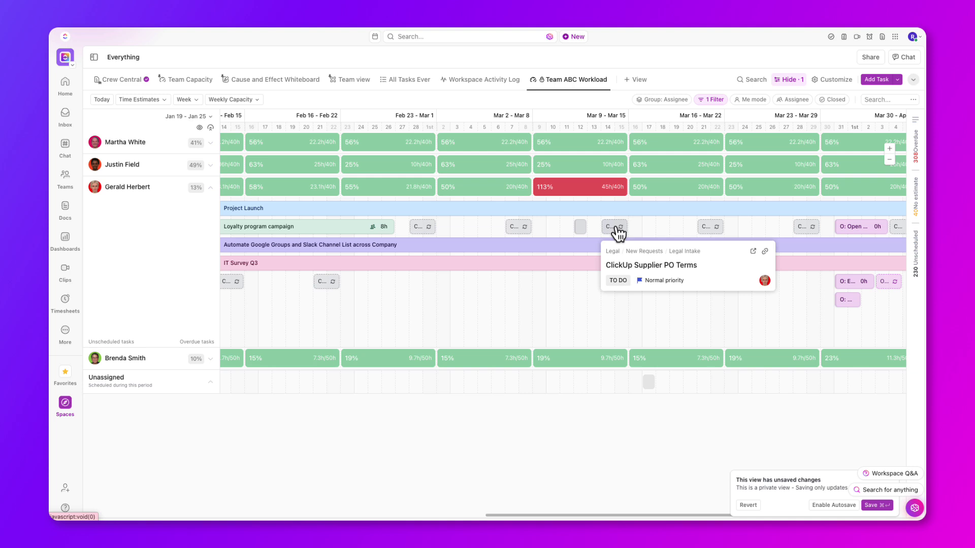
# - Put ClickUp Supplier PO Terms on Gerald's March 16 and show his task row again
pyautogui.click(637, 226)
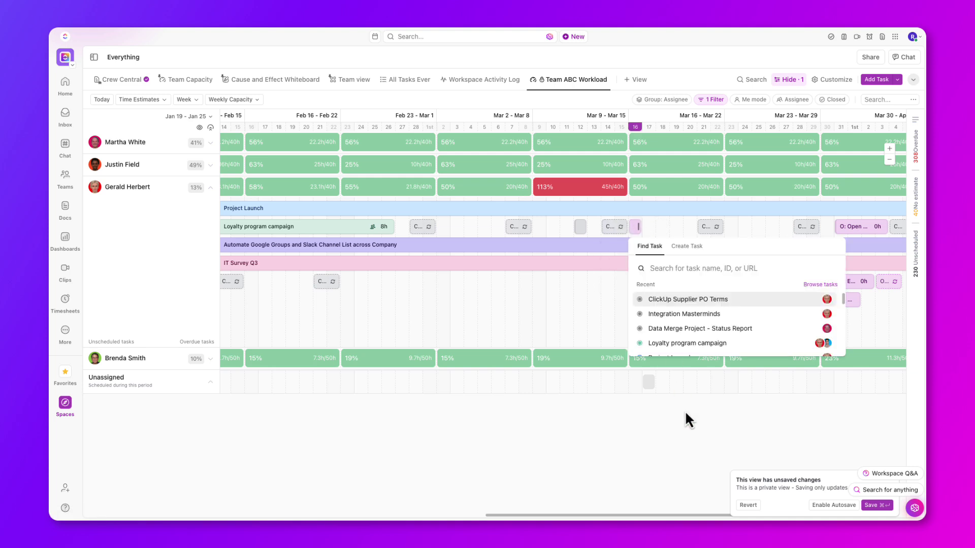
pyautogui.click(721, 302)
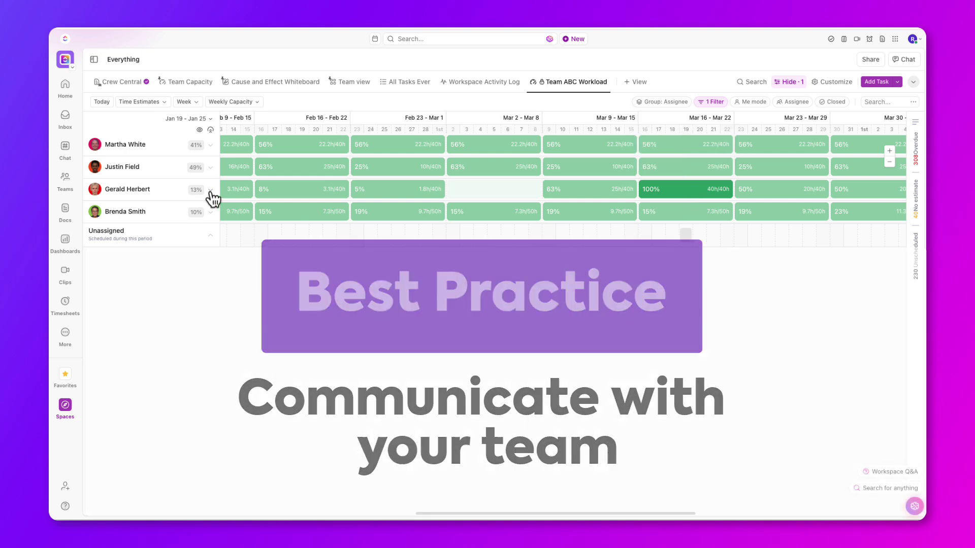
pyautogui.click(210, 191)
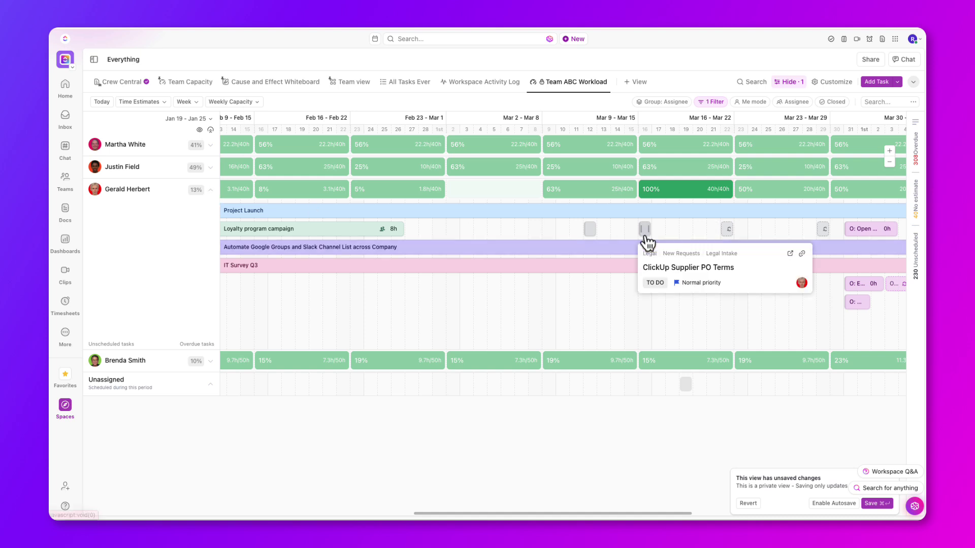
pyautogui.moveTo(645, 229)
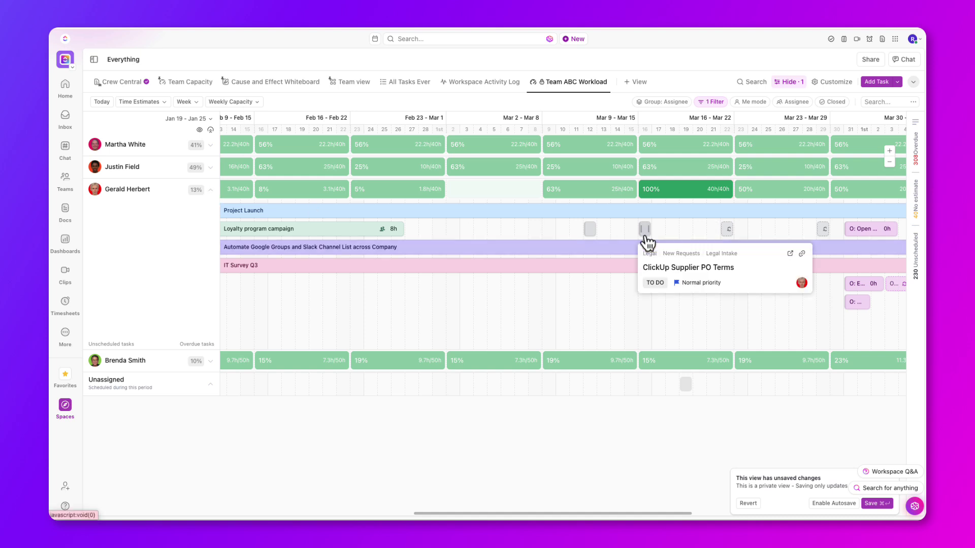
pyautogui.click(645, 229)
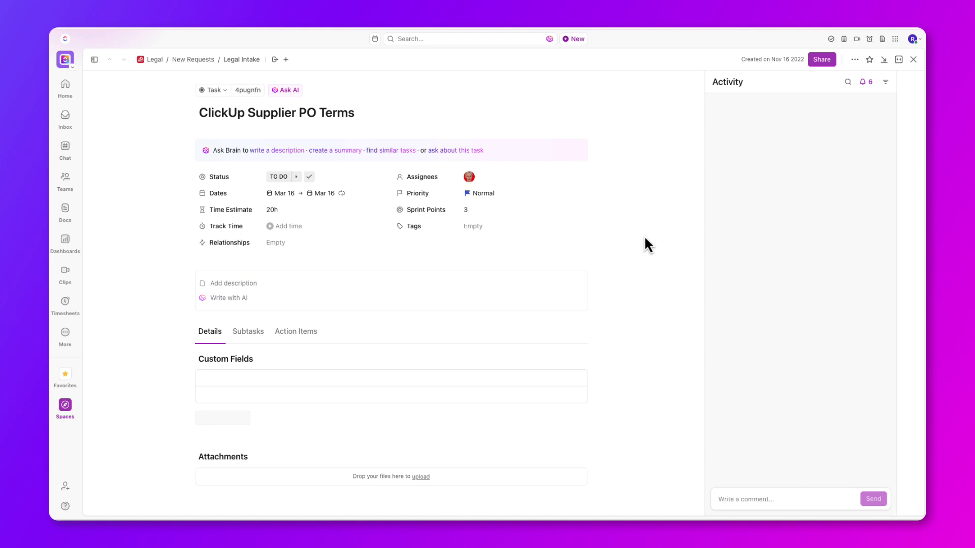
pyautogui.click(788, 503)
pyautogui.write('Hi @geral')
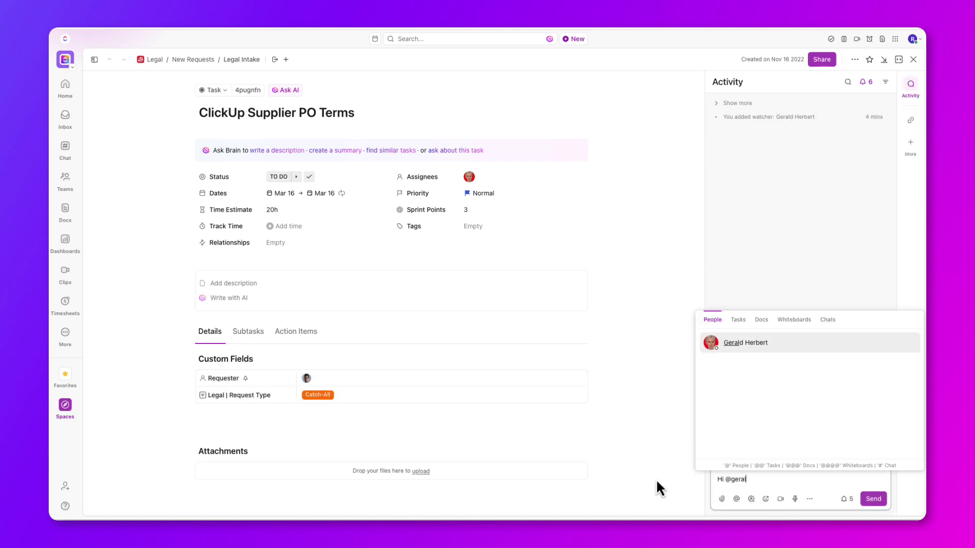
pyautogui.click(806, 346)
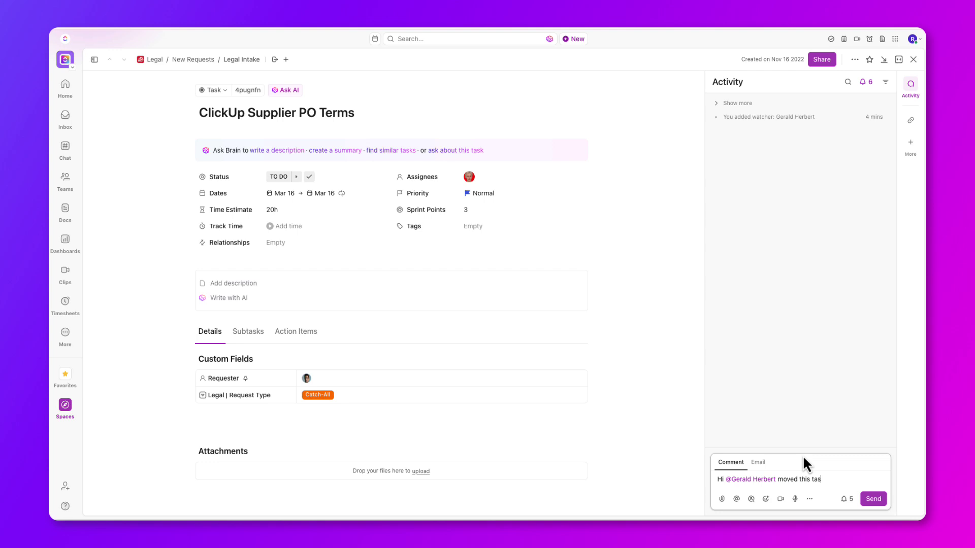
pyautogui.write('k to March 16 ')
pyautogui.write('to balance your we')
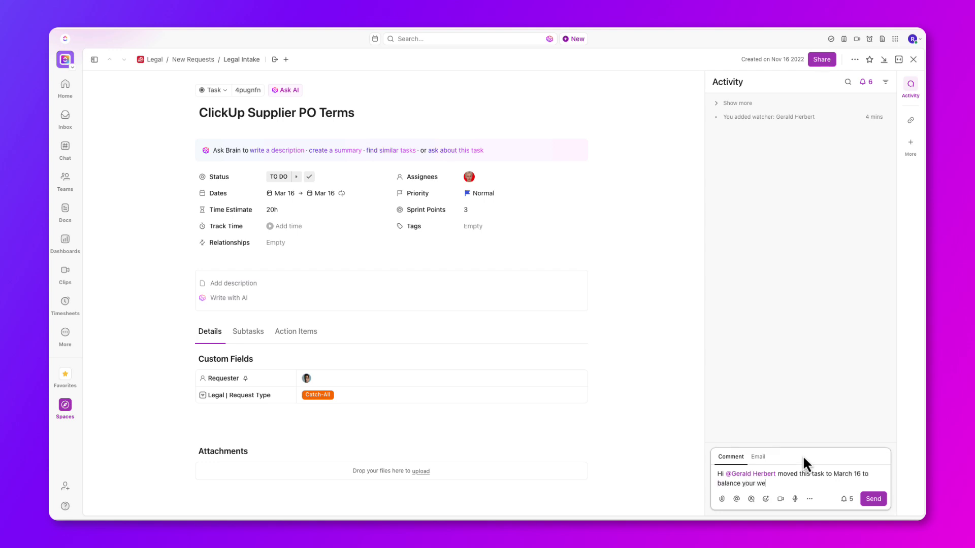
pyautogui.write('ekly workload. Please let me kn')
pyautogui.write('ow if there are issues')
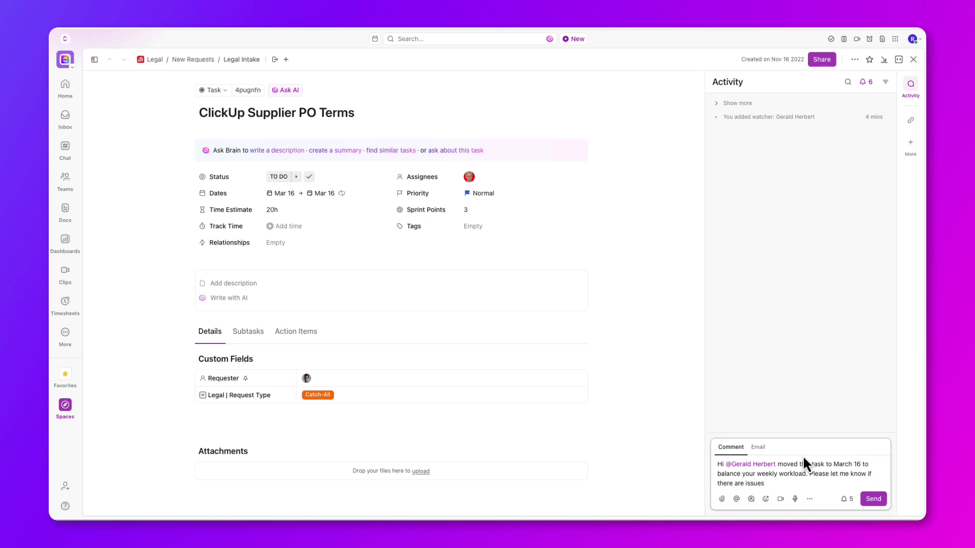
pyautogui.write('. Thanks!')
pyautogui.click(873, 499)
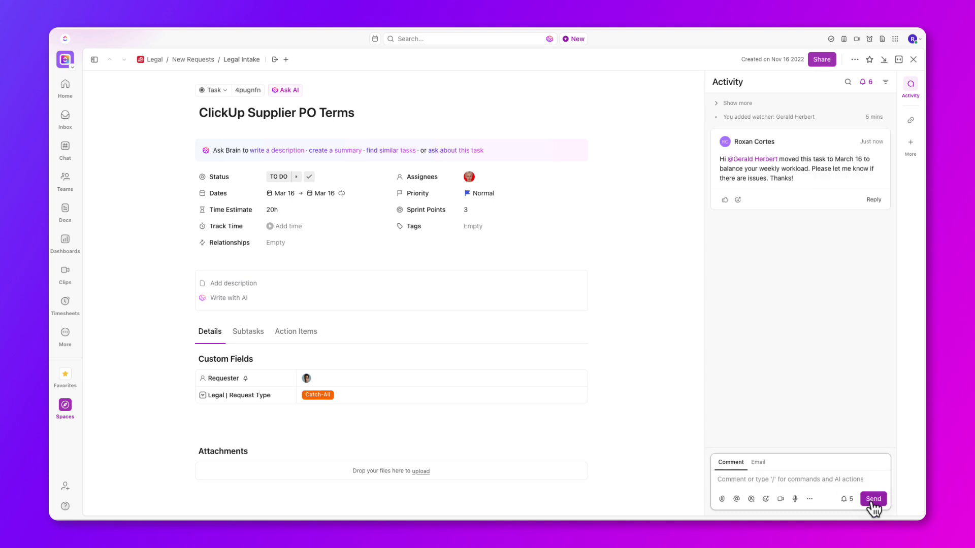